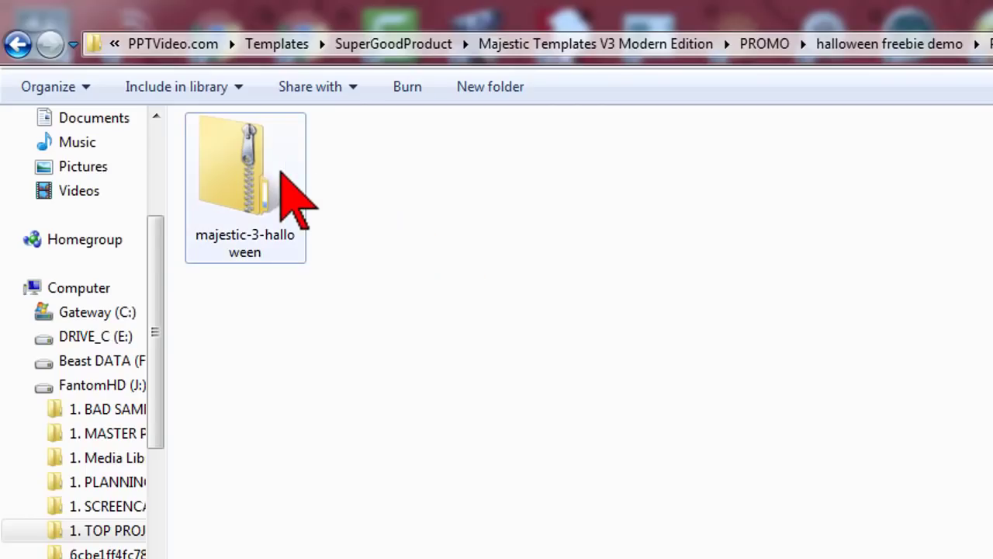
Step: Extract all files from the downloaded zip into a majestic-3-halloween folder
left_click(282, 175)
right_click(282, 176)
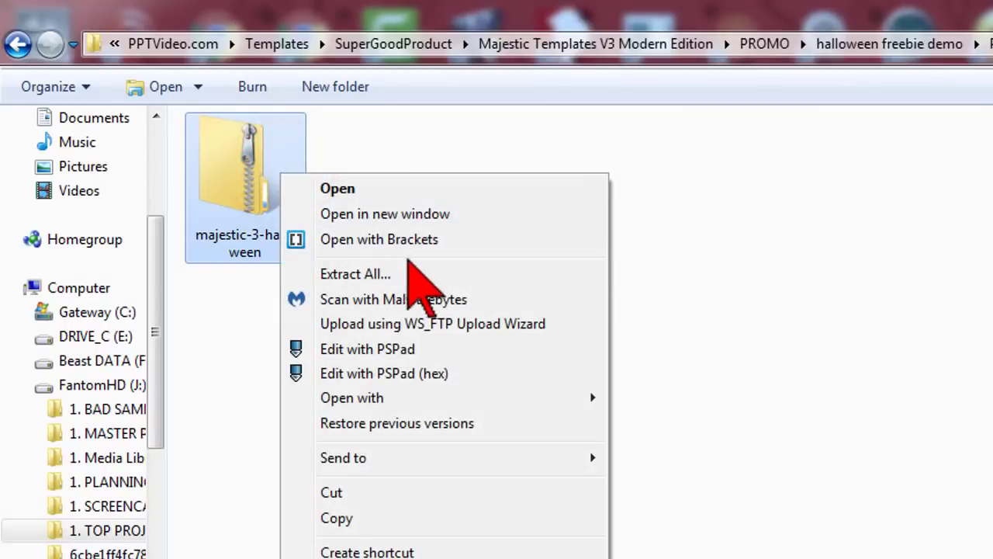
left_click(417, 272)
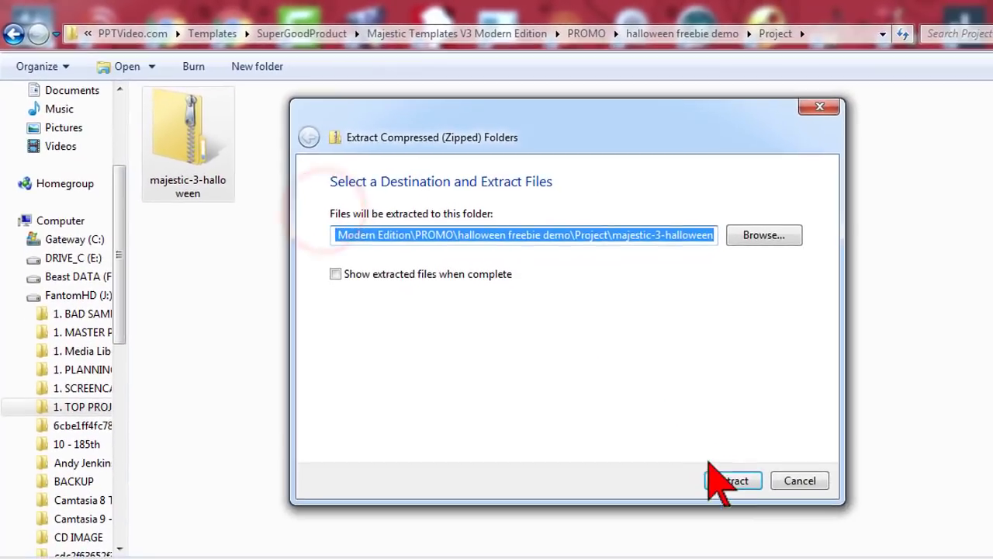
left_click(858, 557)
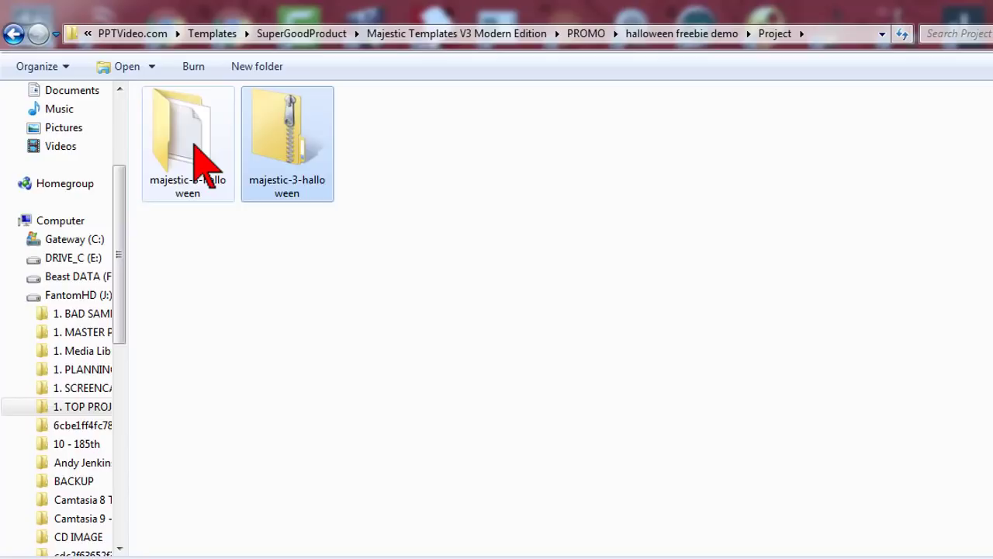
Step: Install the font and audio files from the Fonts & Audio folder
double_click(194, 143)
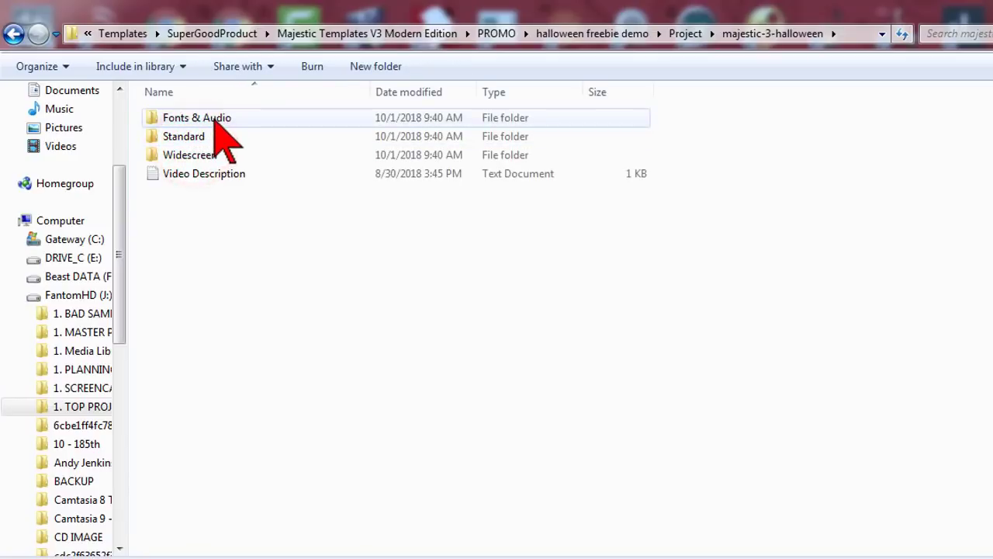
double_click(215, 121)
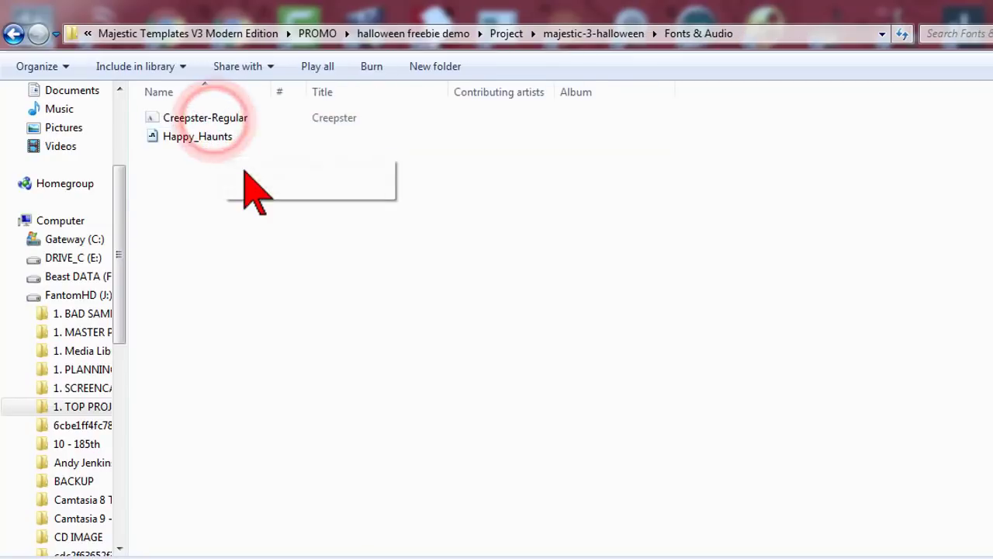
left_click_drag(246, 161, 217, 133)
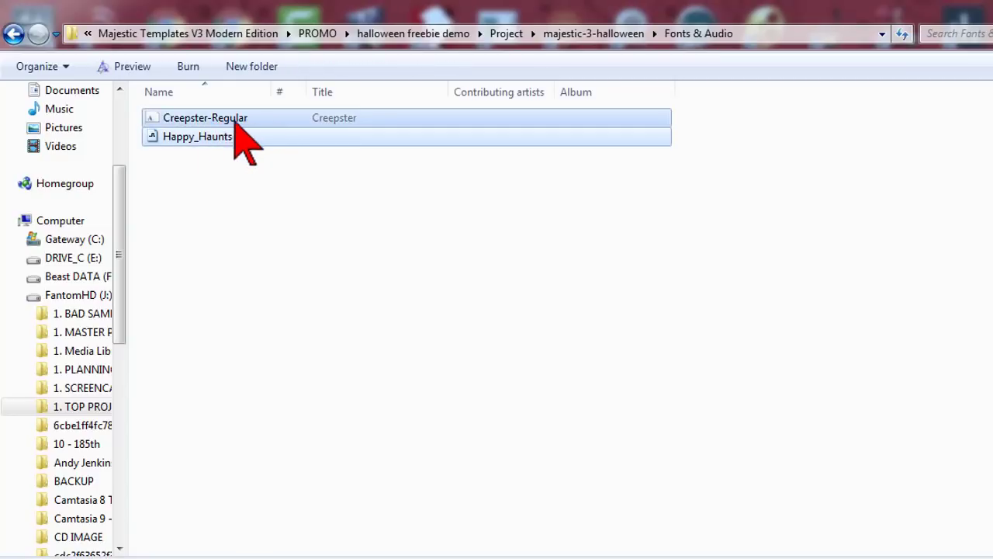
right_click(256, 123)
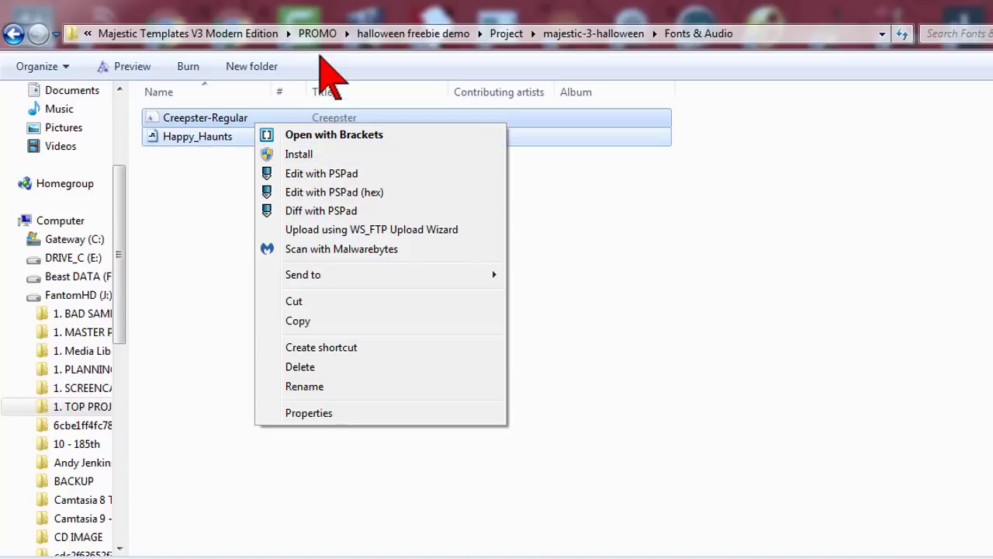
Step: Open Halloween.pptx from the Standard folder in PowerPoint
key("BackSpace")
double_click(215, 139)
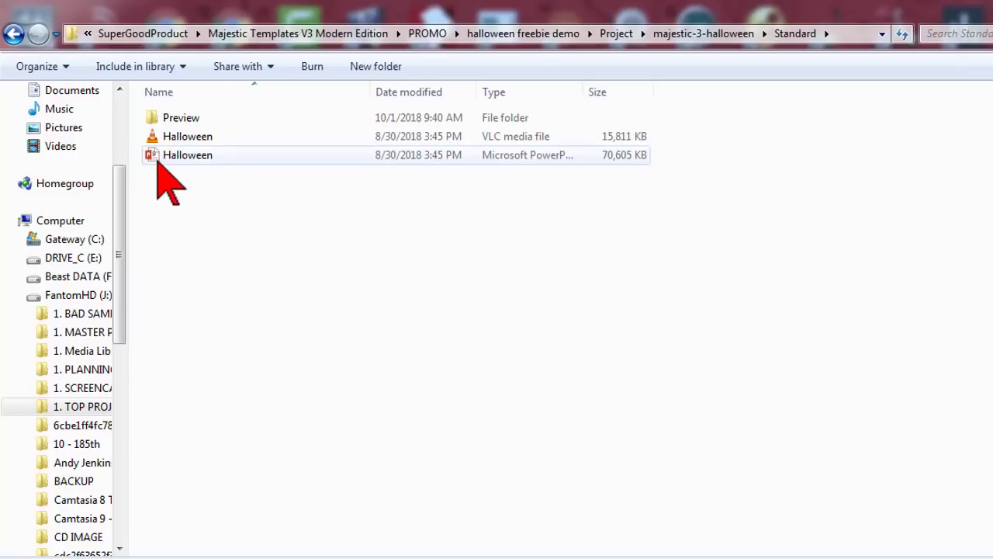
double_click(183, 118)
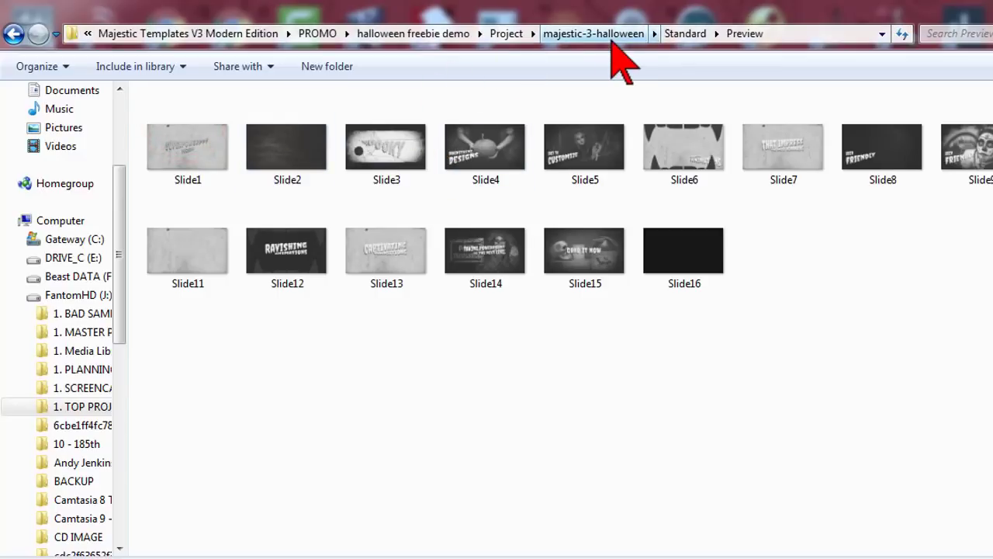
left_click(593, 34)
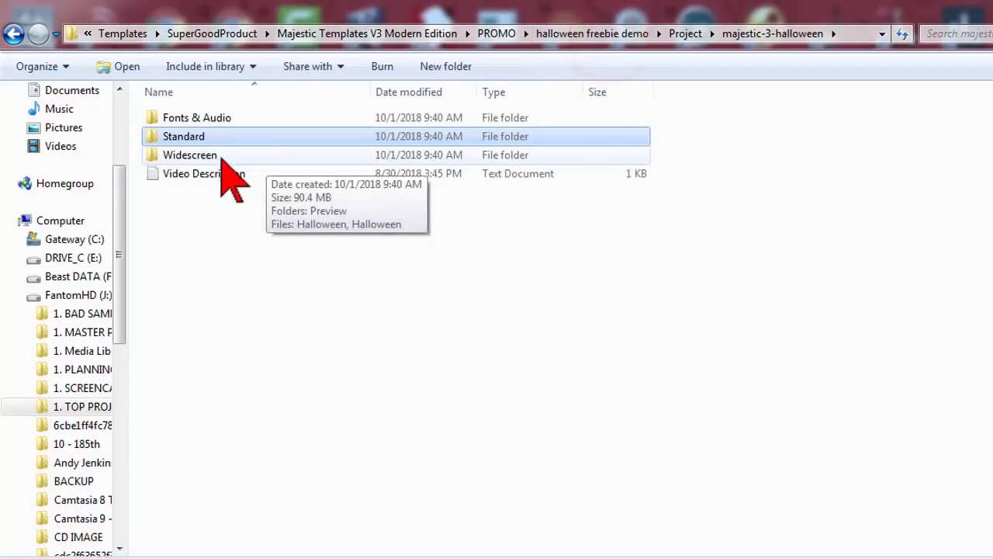
double_click(210, 138)
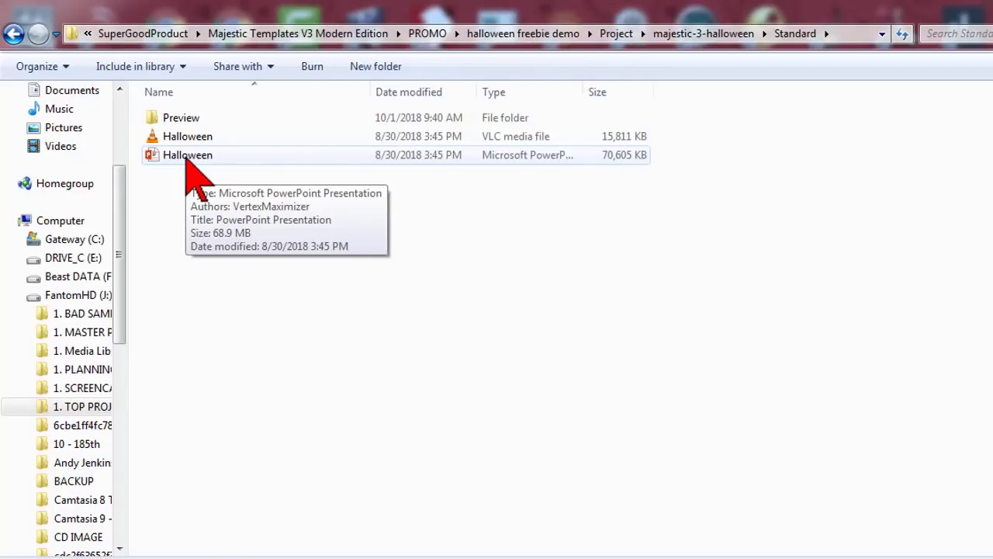
double_click(187, 159)
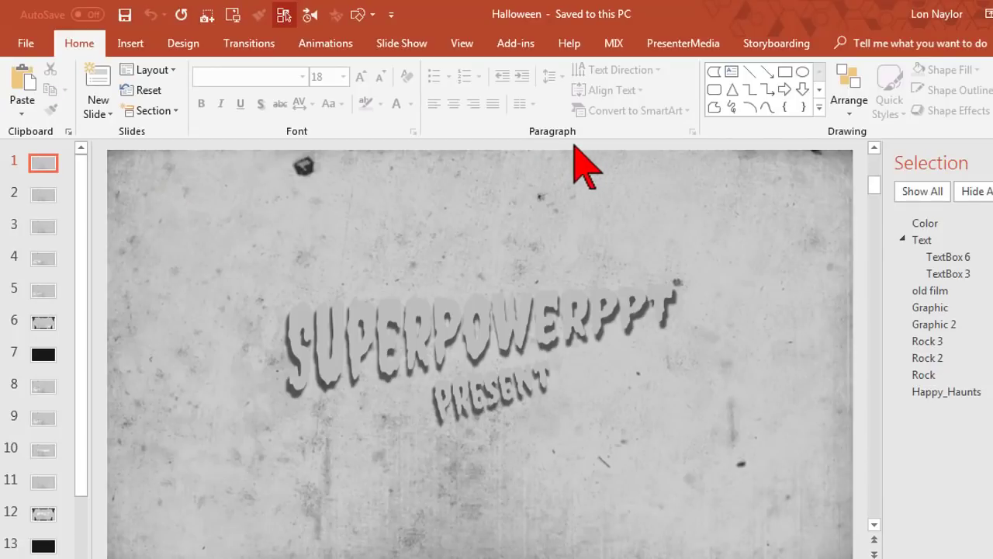
Step: Save a copy of Halloween.pptx in the Standard folder with your name appended to the file name
left_click(27, 43)
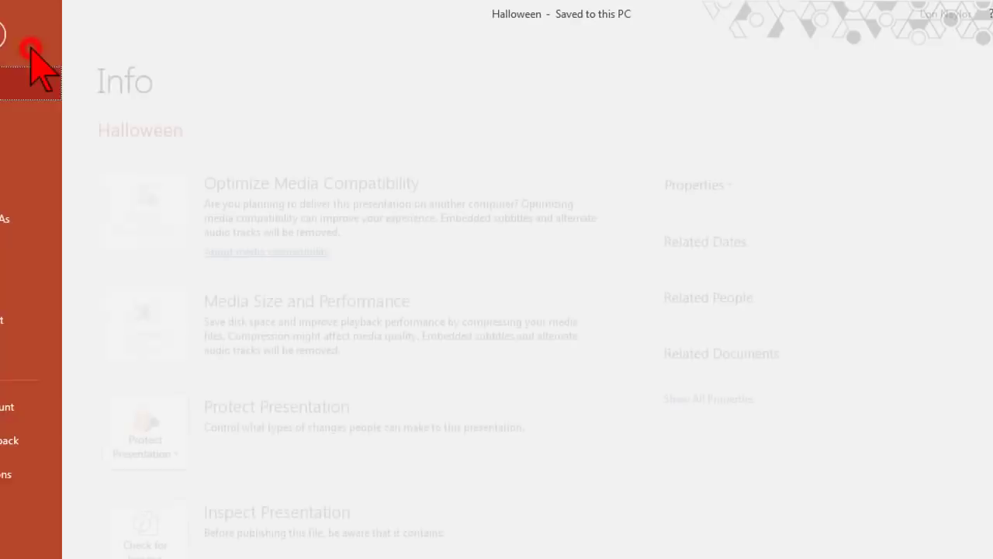
left_click(74, 217)
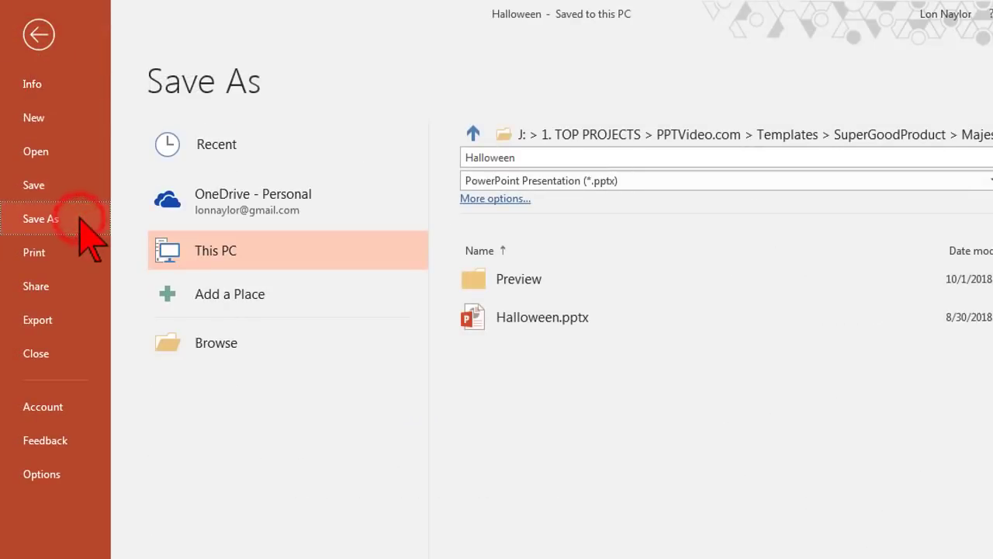
left_click(244, 339)
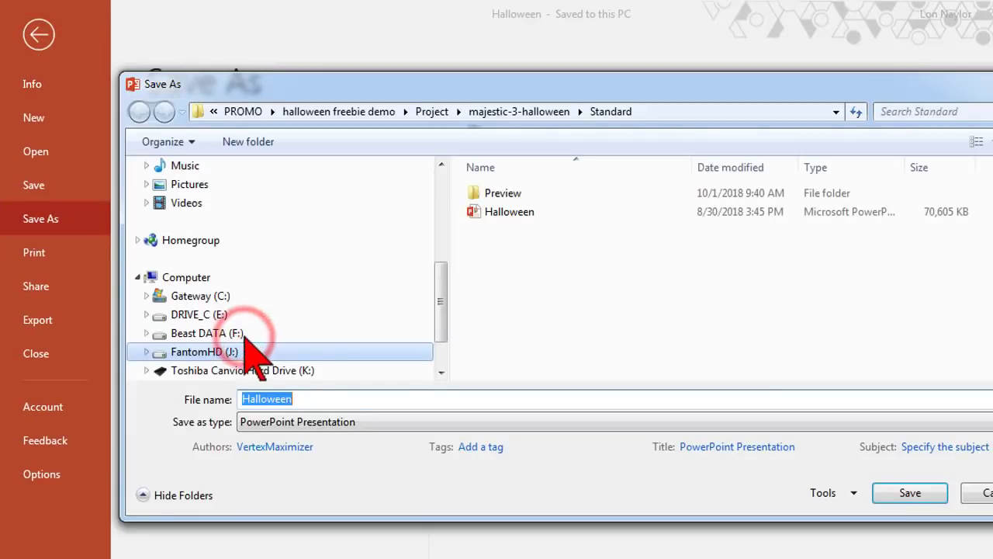
left_click(360, 398)
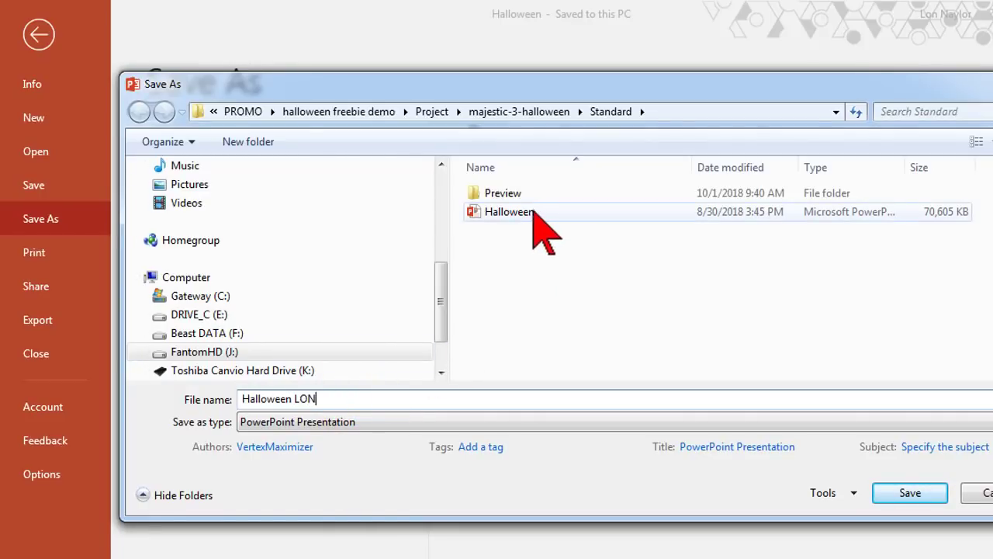
left_click(900, 494)
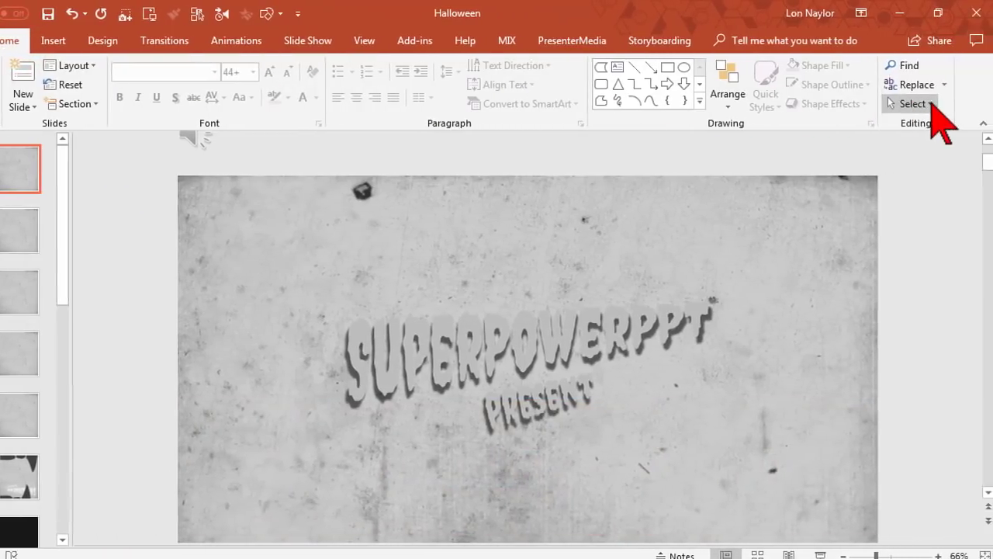
Step: Select the full-slide Color background picture on slide 1
left_click(929, 103)
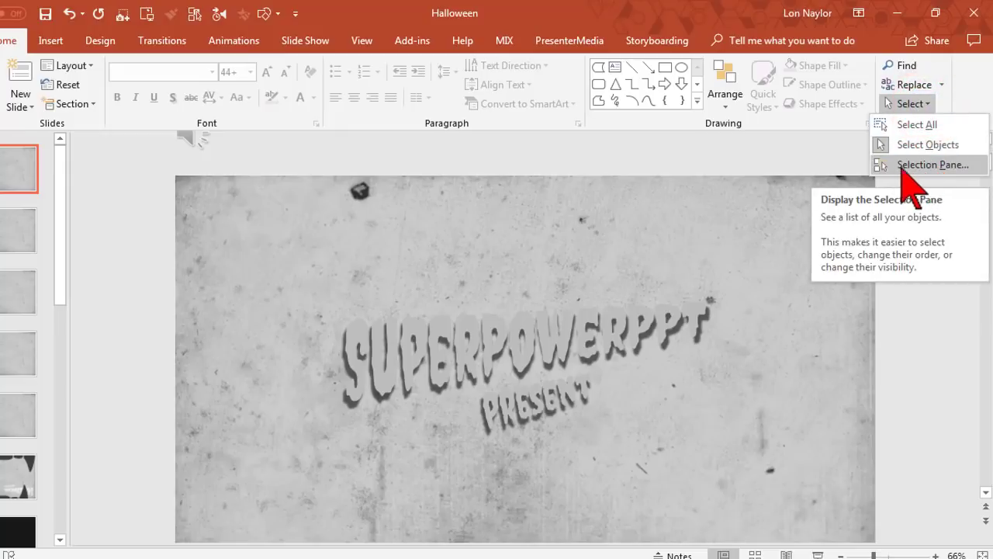
left_click(636, 252)
left_click(636, 252)
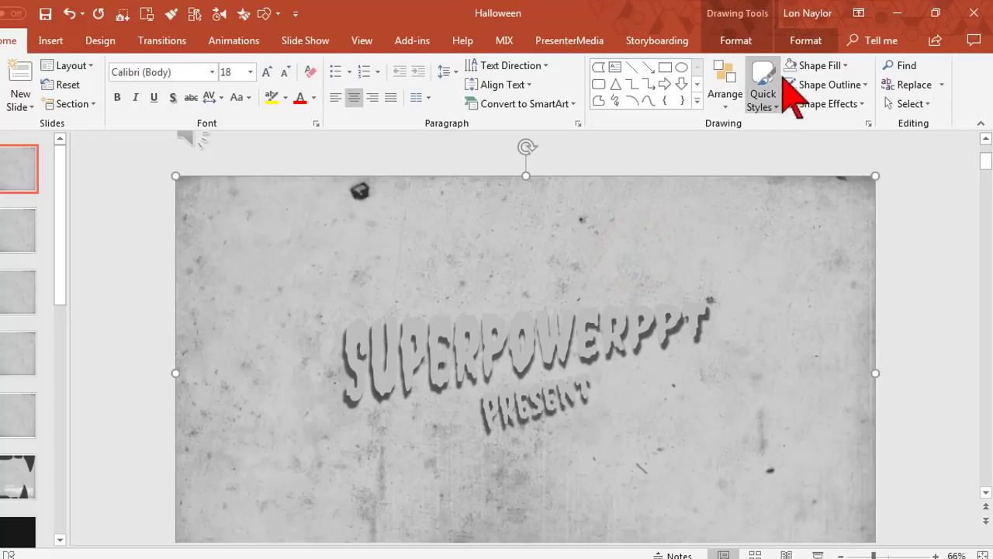
Step: Add Selection Pane to the Quick Access Toolbar and use it to show the pane
left_click(805, 43)
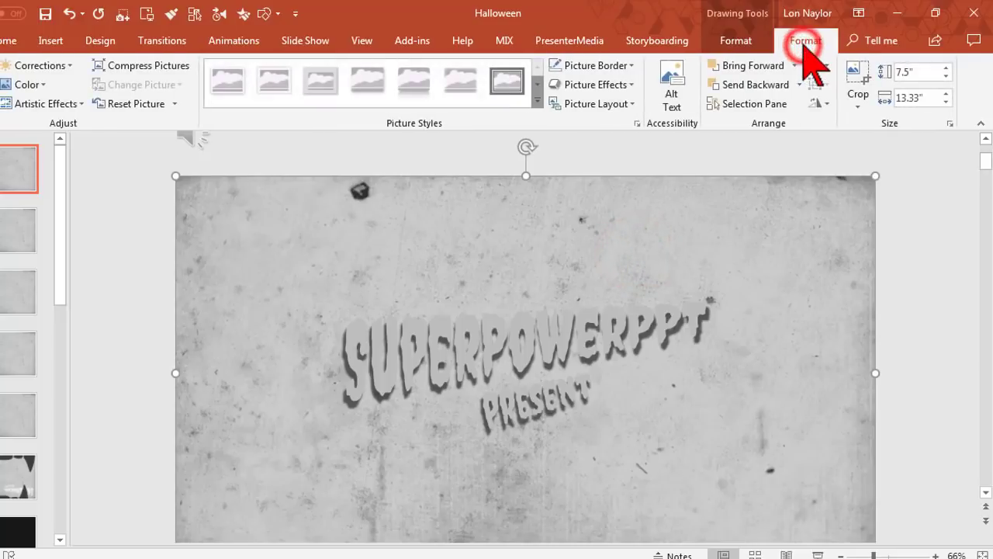
right_click(750, 107)
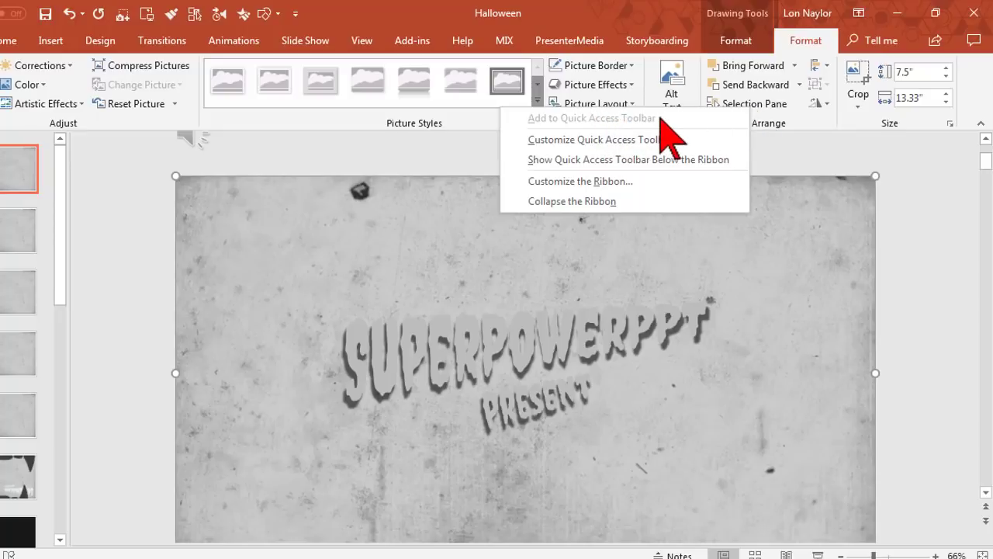
left_click(620, 6)
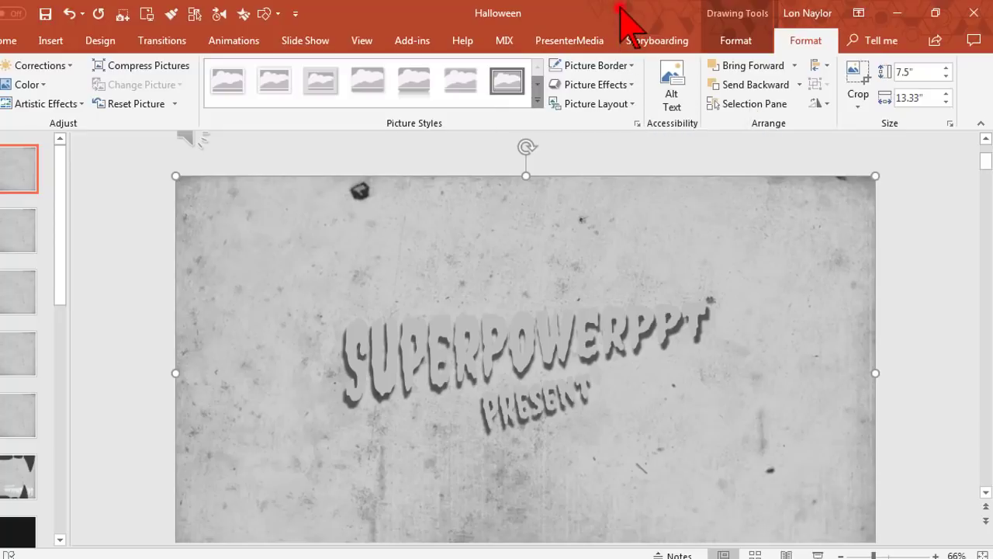
left_click(195, 17)
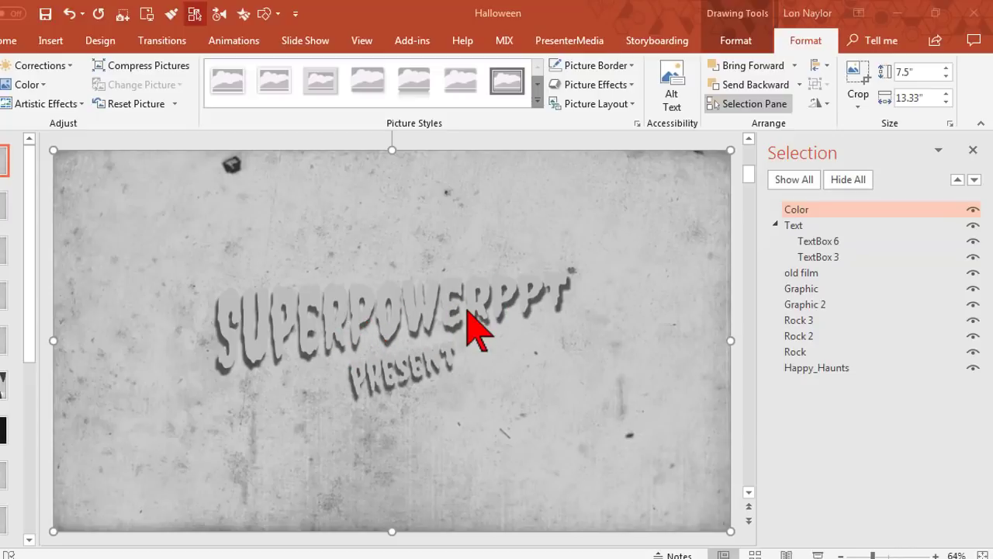
Step: Select the background picture, the Text group and the Color picture in turn
left_click(424, 320)
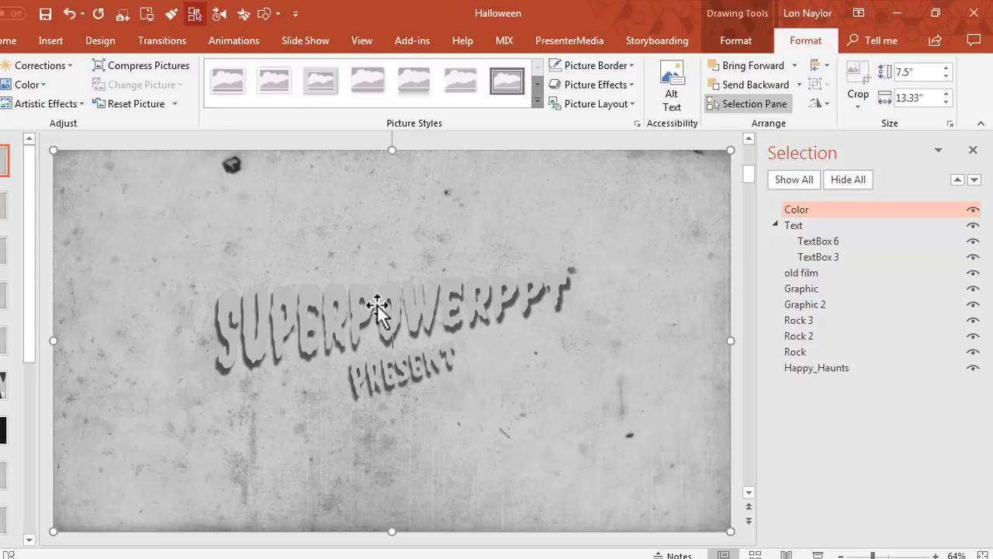
left_click(807, 227)
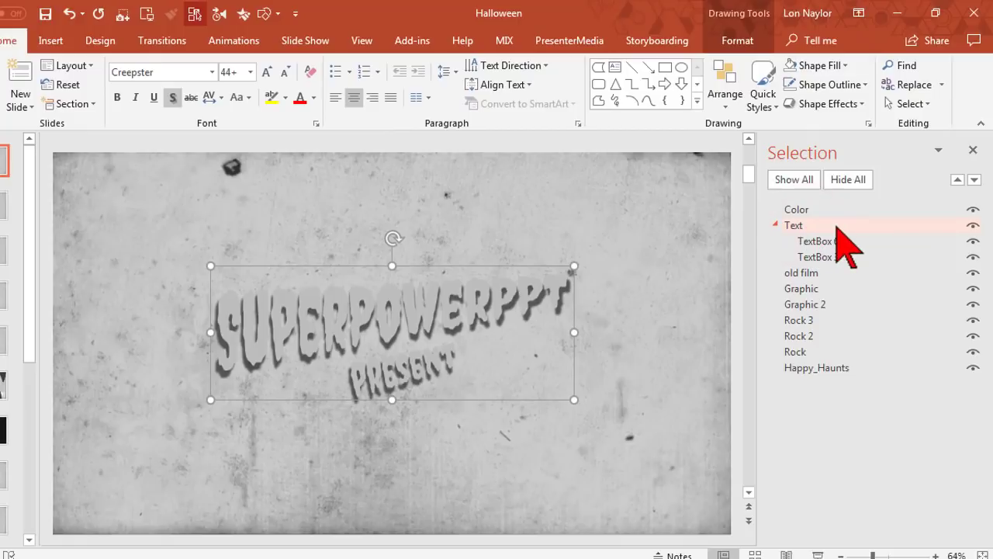
left_click(843, 207)
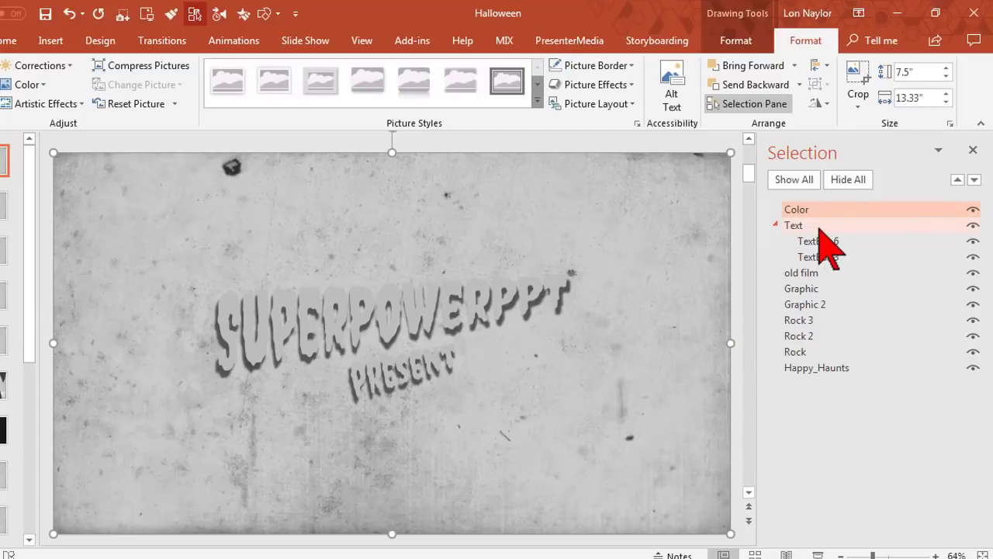
Step: Hide slide 1's Color layer and replace the title text with the presenter's name
left_click(972, 209)
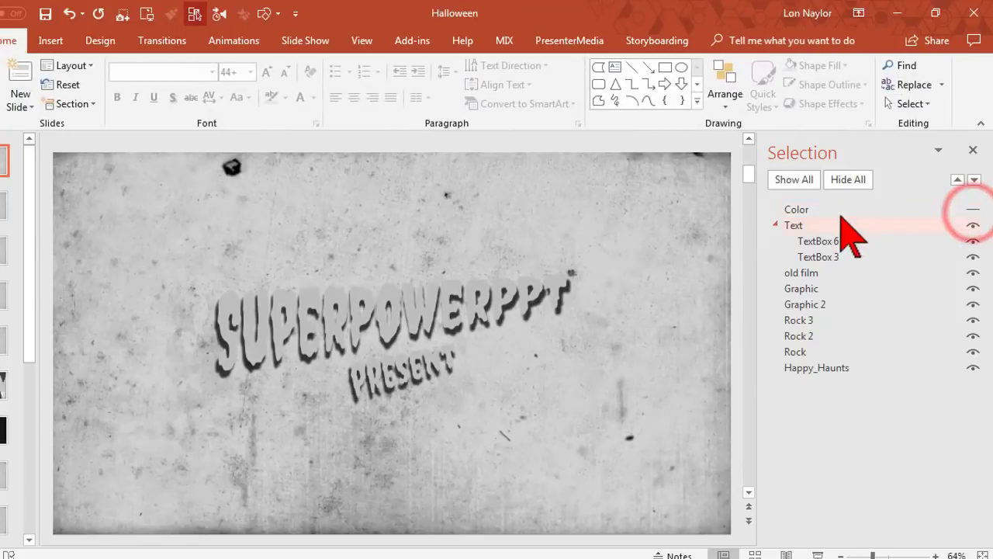
left_click(793, 225)
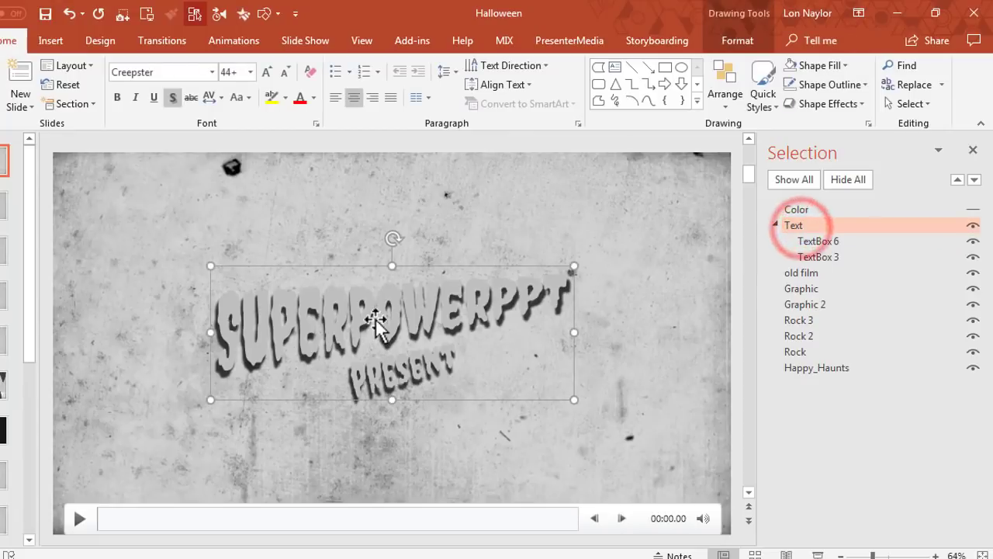
left_click(373, 318)
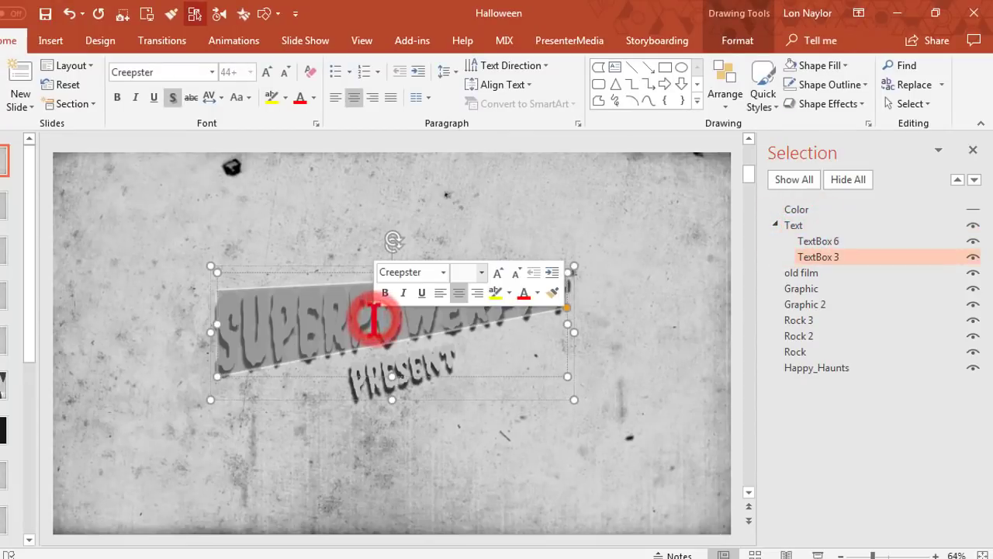
type("LON NAYL")
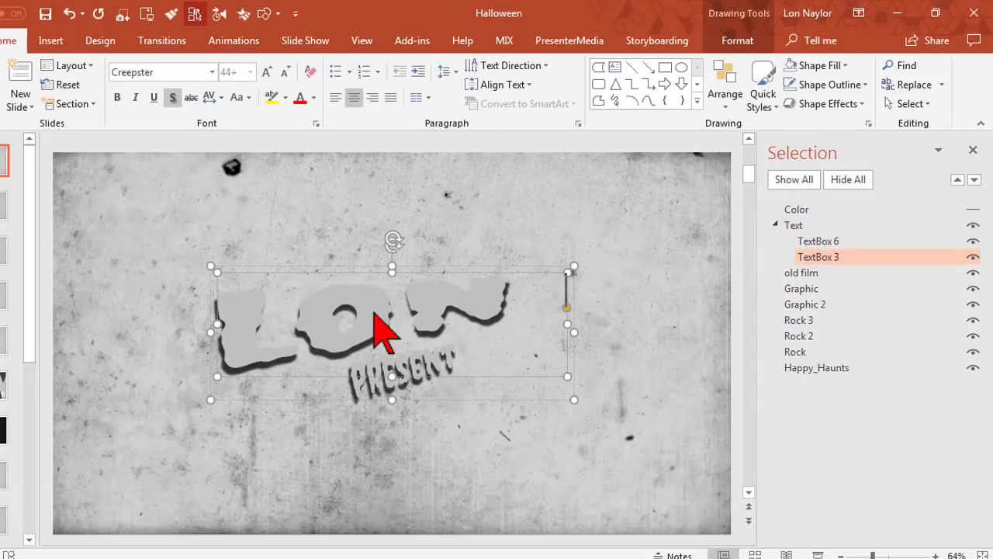
type("OR")
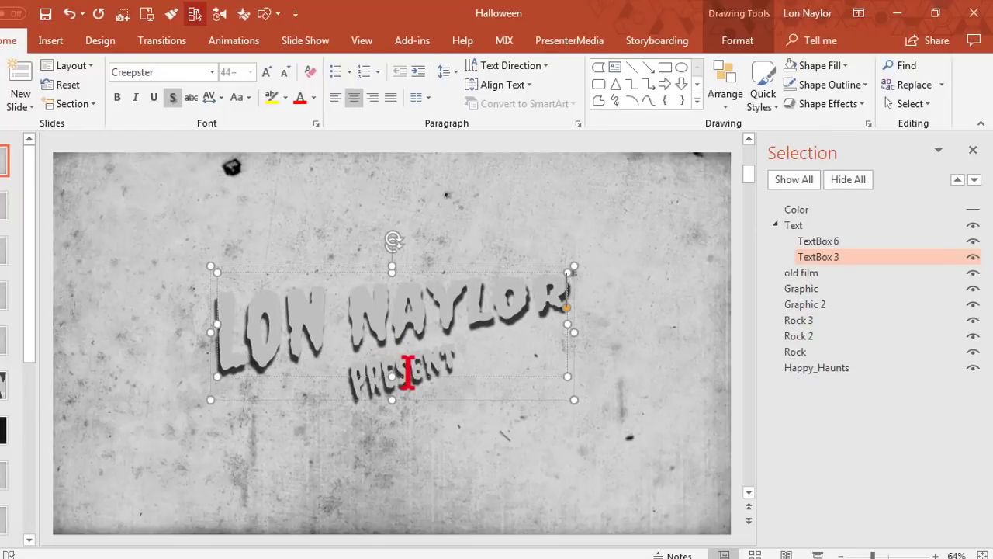
Step: Change the subtitle PRESENT to PRESENTS, then select TextBox 8 on slide 2
double_click(408, 372)
type("PRESENTS")
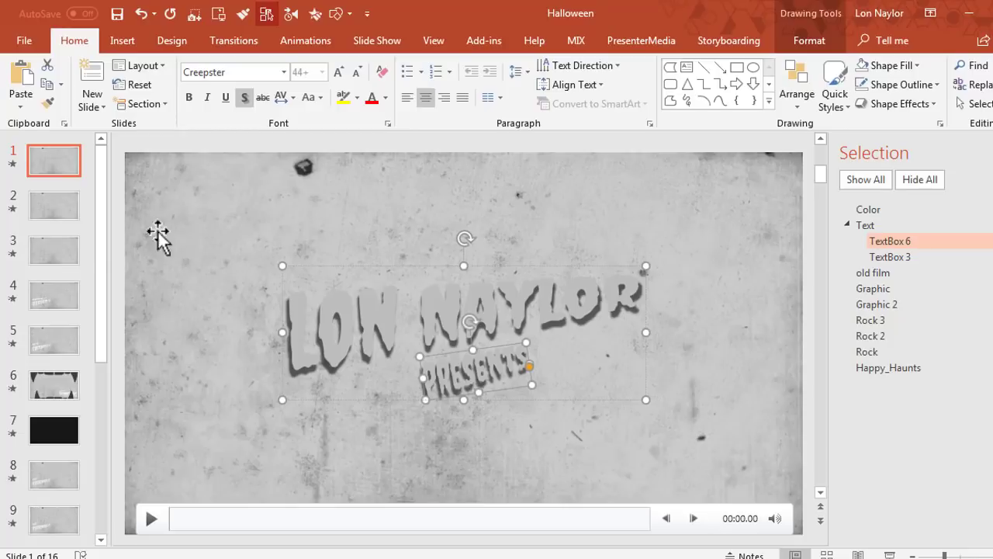
left_click(55, 205)
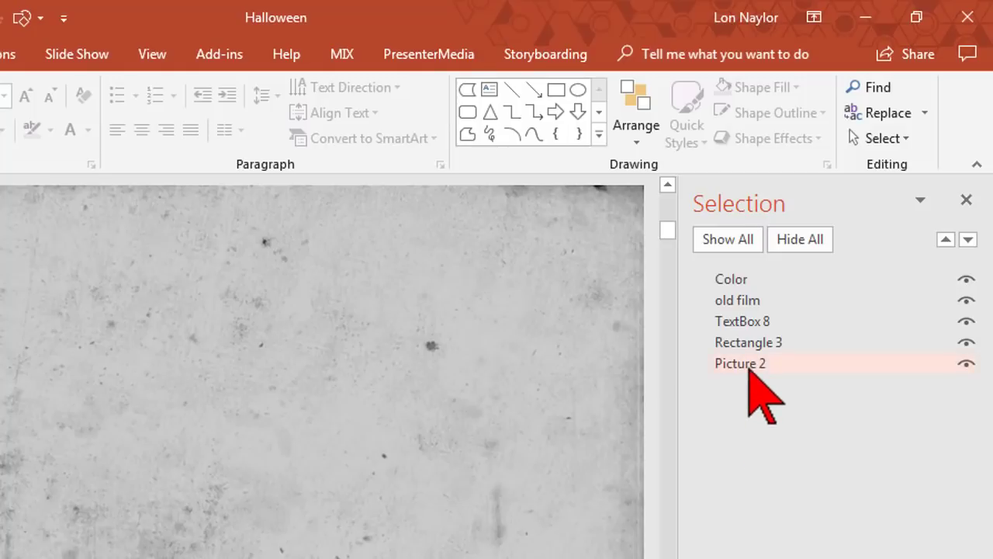
left_click(753, 323)
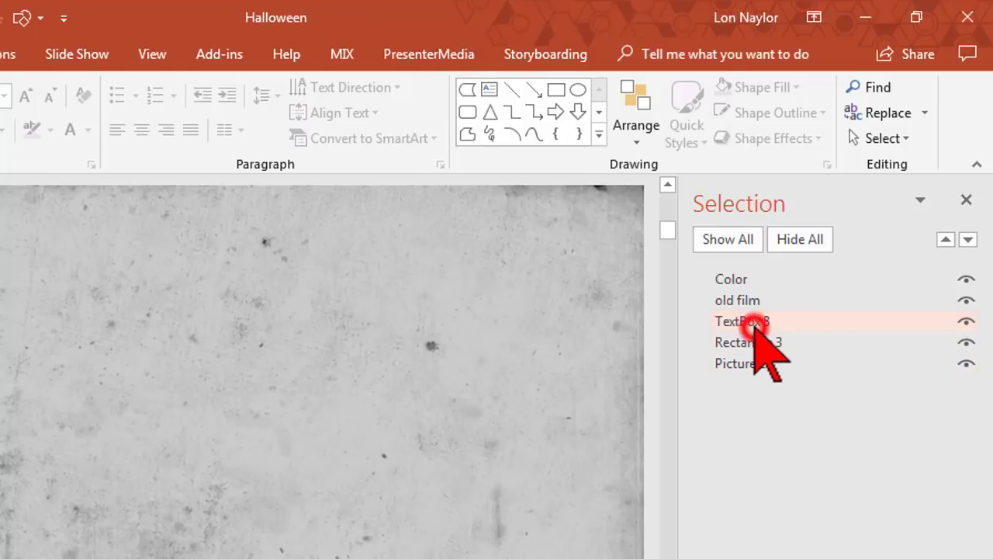
Step: Hide every layer on slide 2 except TextBox 8, leaving the slide black
left_click(750, 363)
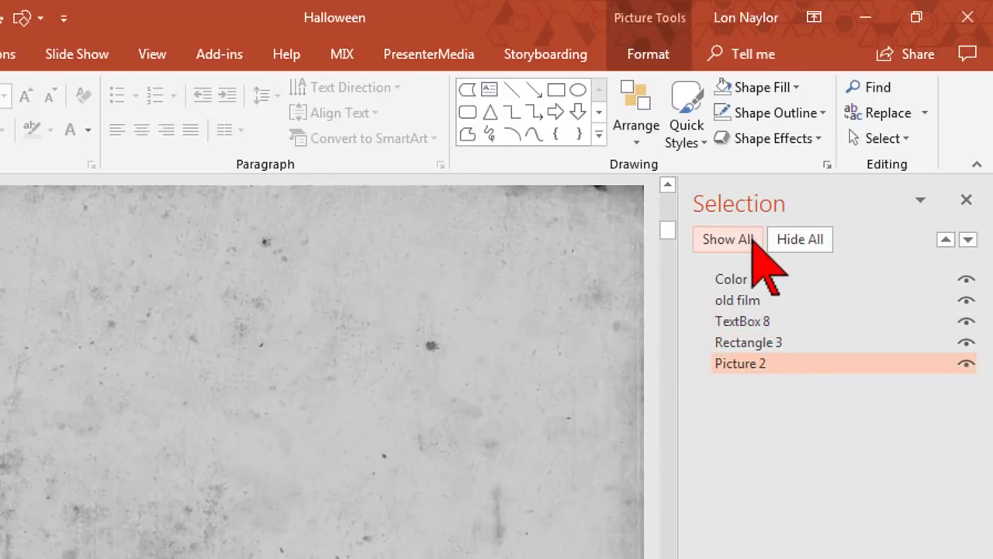
left_click(793, 239)
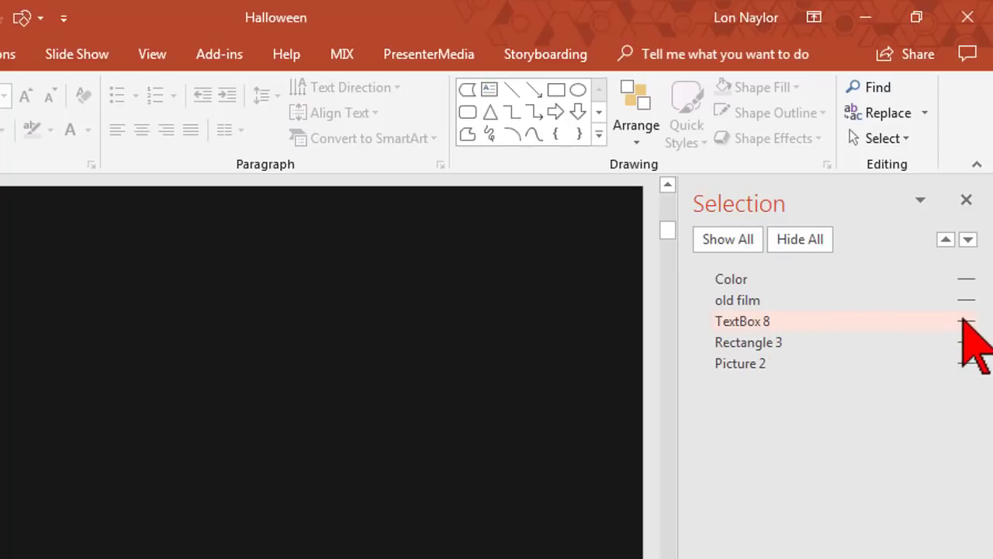
left_click(965, 321)
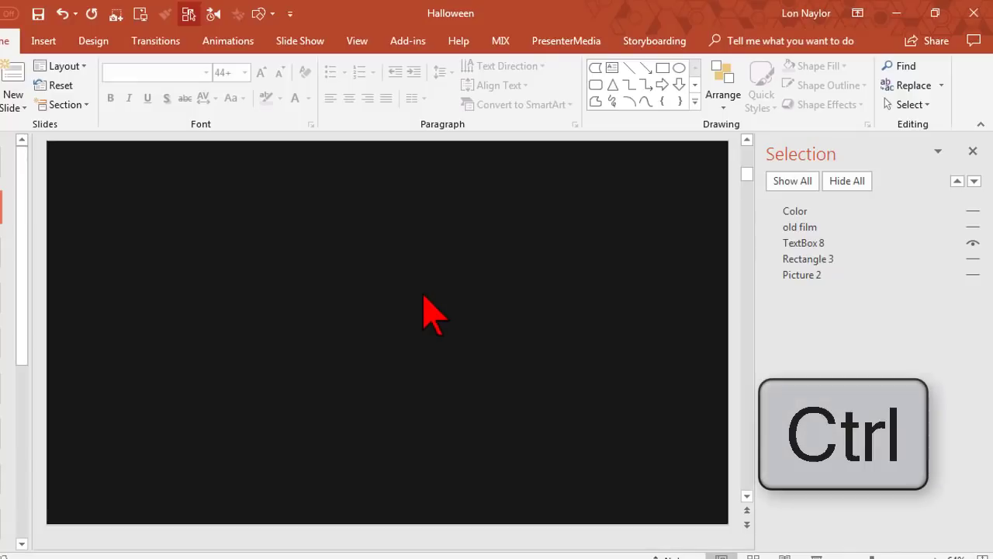
Step: Select the SPOOKY text box and make the cobweb Picture 2 visible behind it
scroll(427, 315, "down", 4, "ctrl")
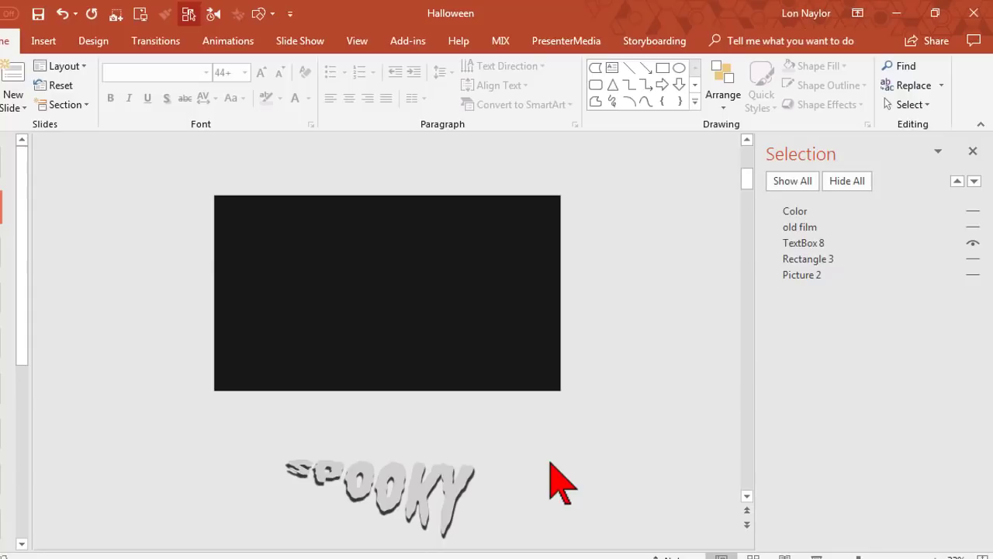
left_click(381, 485)
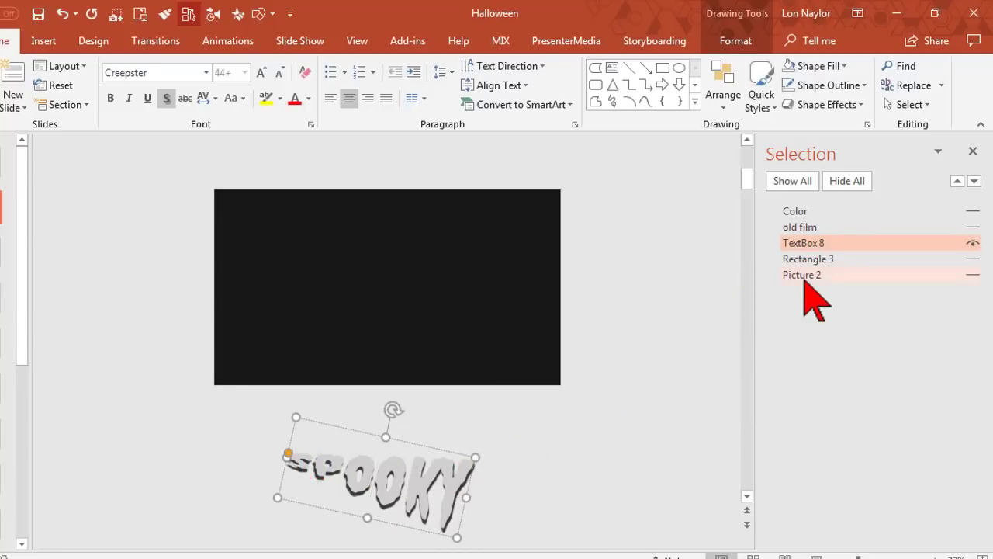
left_click(803, 275)
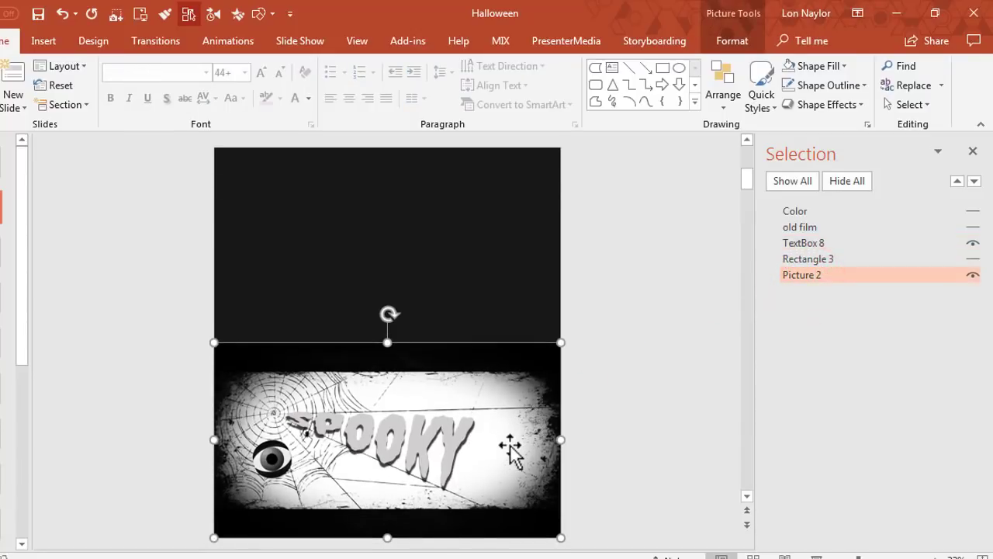
Step: Replace SPOOKY with AWESOME on slide 2, hiding Picture 2 while editing
left_click(972, 275)
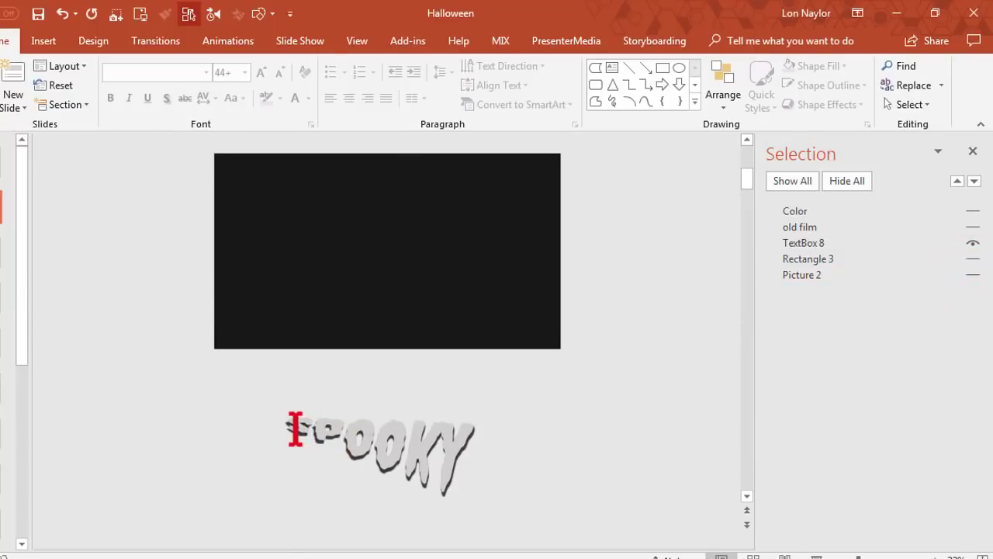
left_click_drag(295, 429, 464, 468)
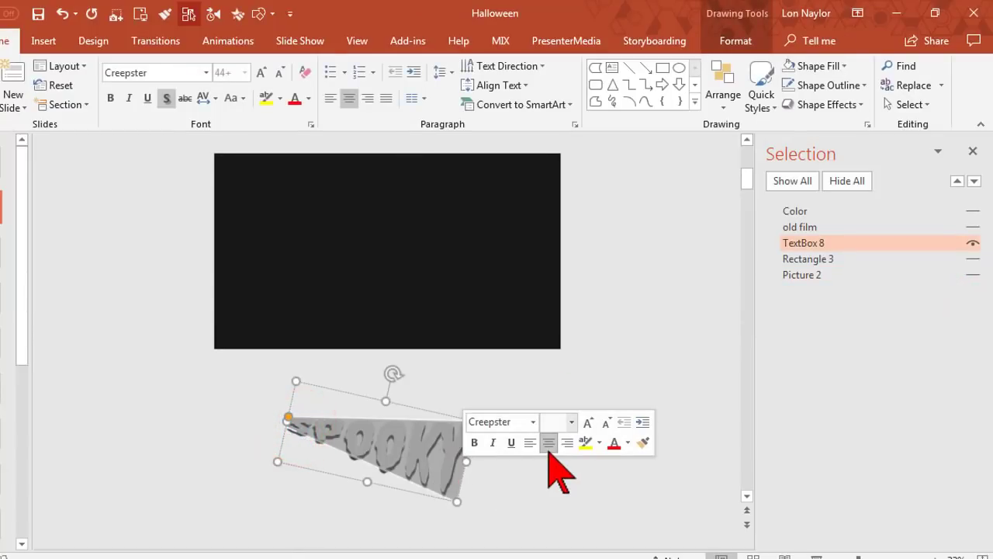
type("AWESOM")
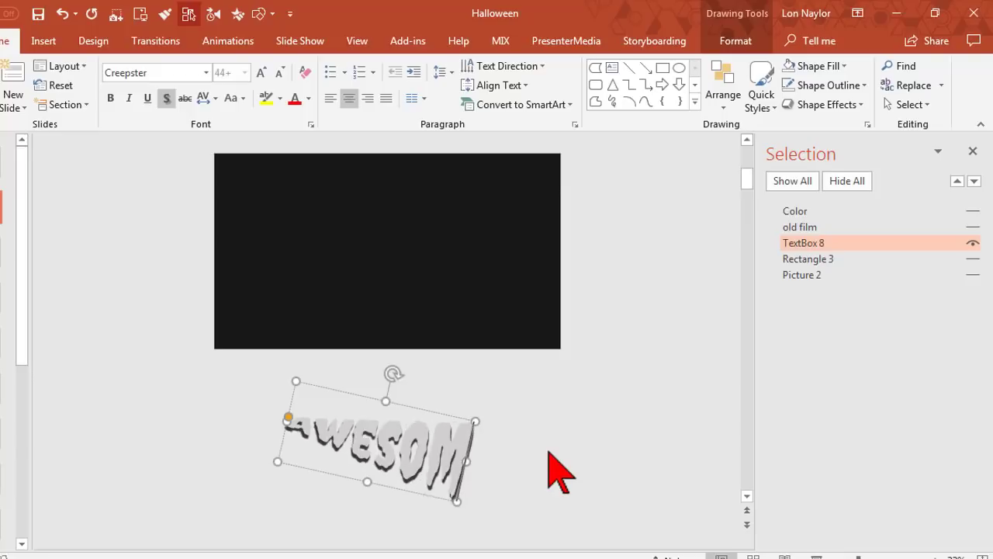
type("E")
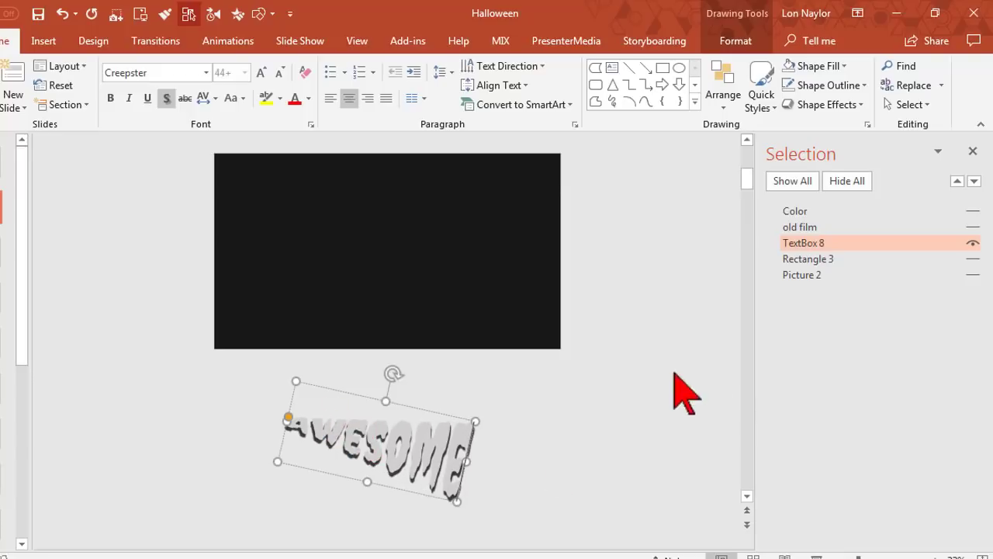
left_click(973, 274)
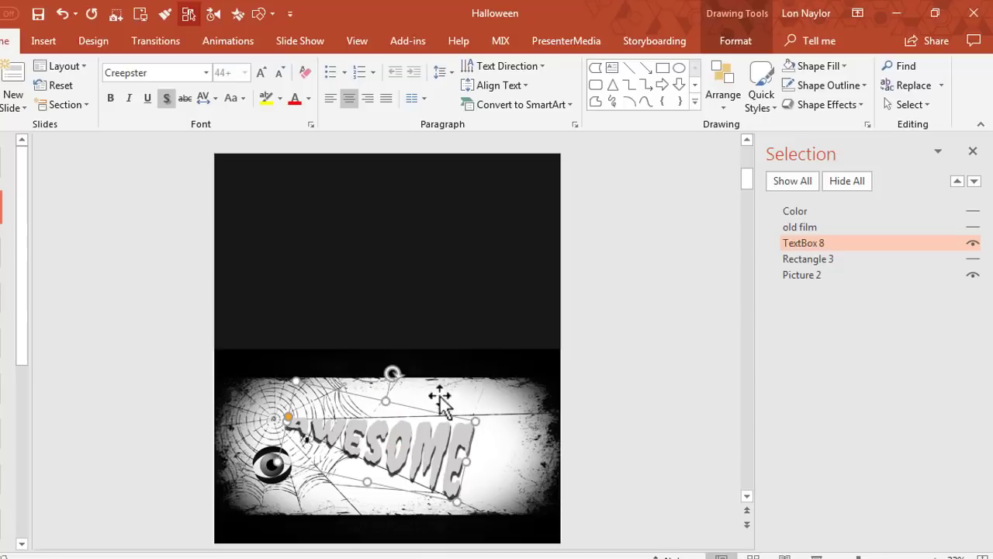
Step: Show all layers on slide 2, then hide everything on slide 3 except the SPOOKY text box
left_click(796, 183)
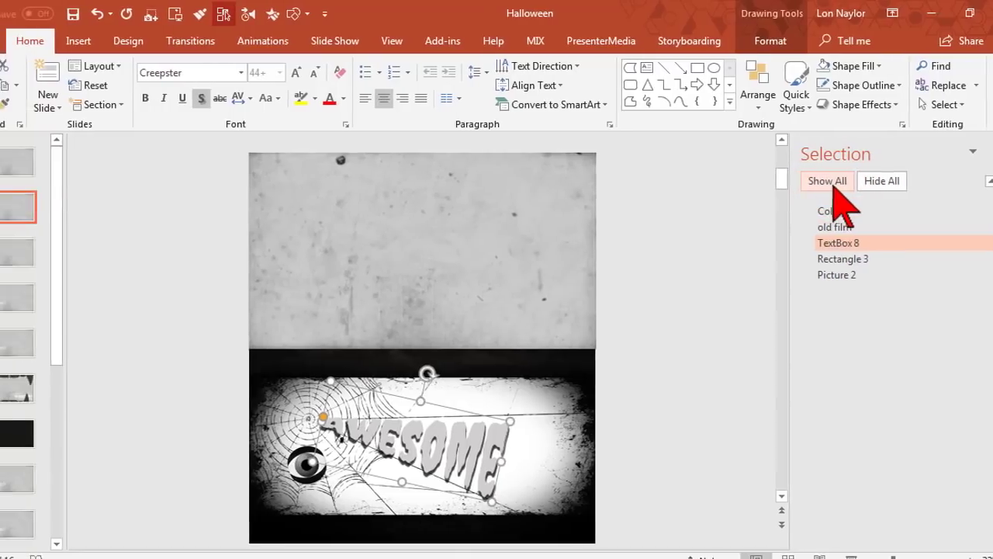
left_click(69, 268)
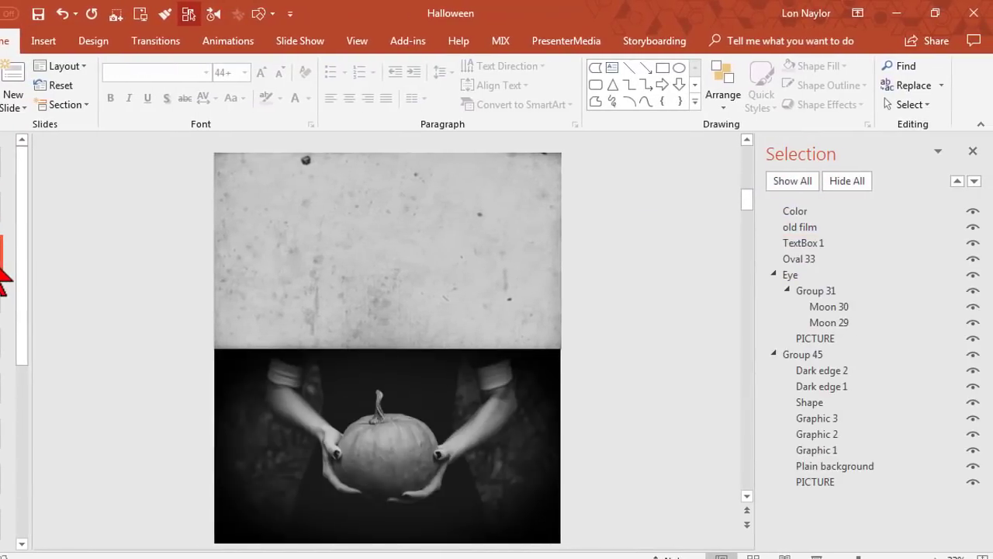
left_click(913, 183)
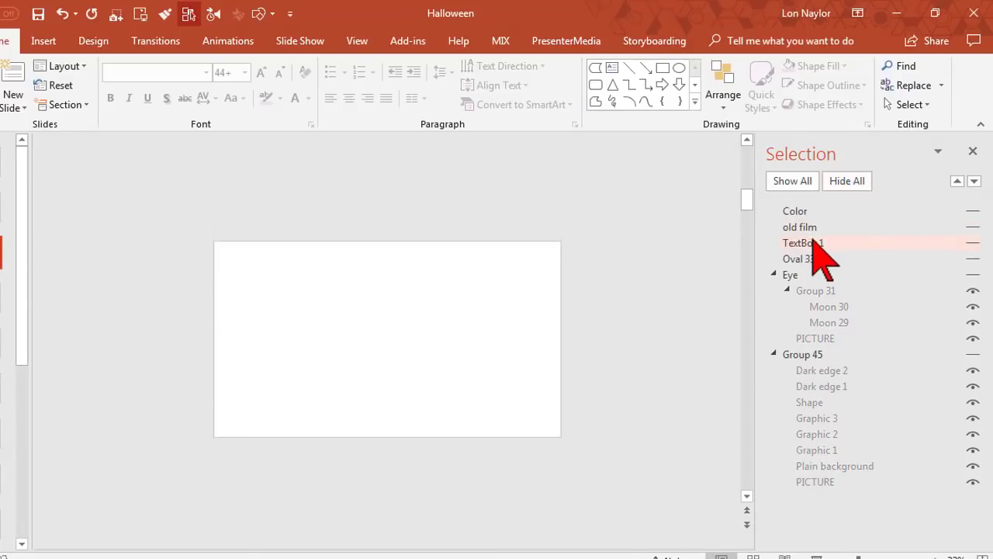
left_click(974, 242)
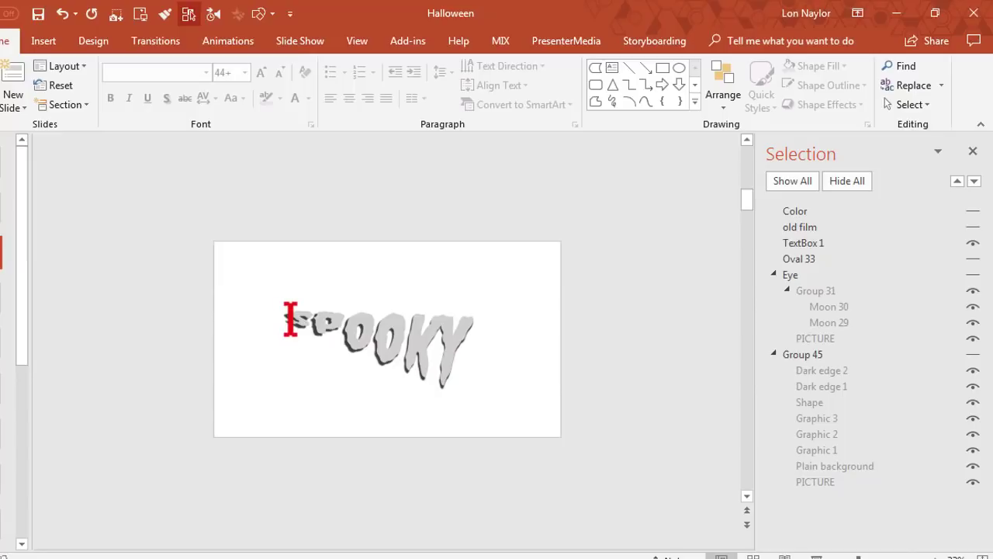
left_click(3, 208)
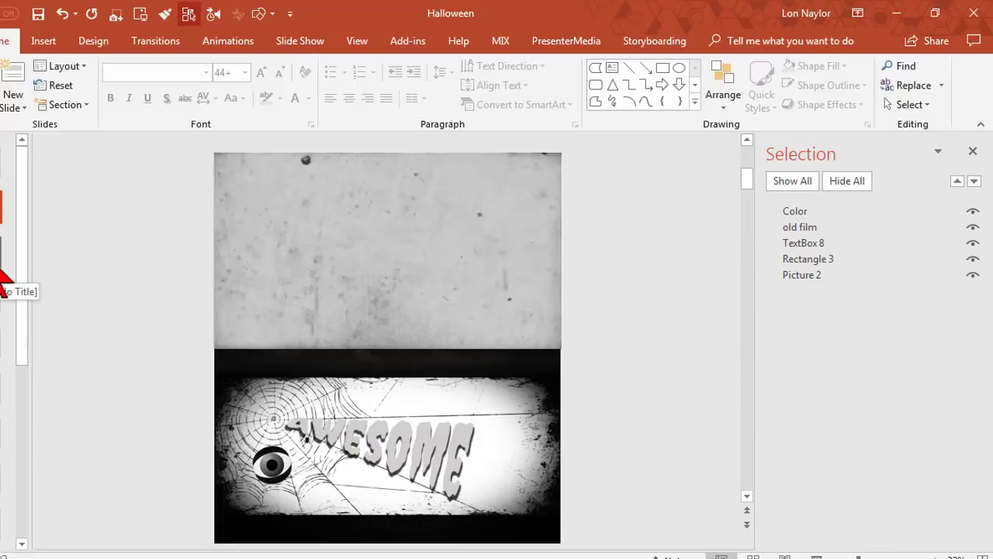
Step: Change slide 3's SPOOKY text to AWESOME
left_click(2, 255)
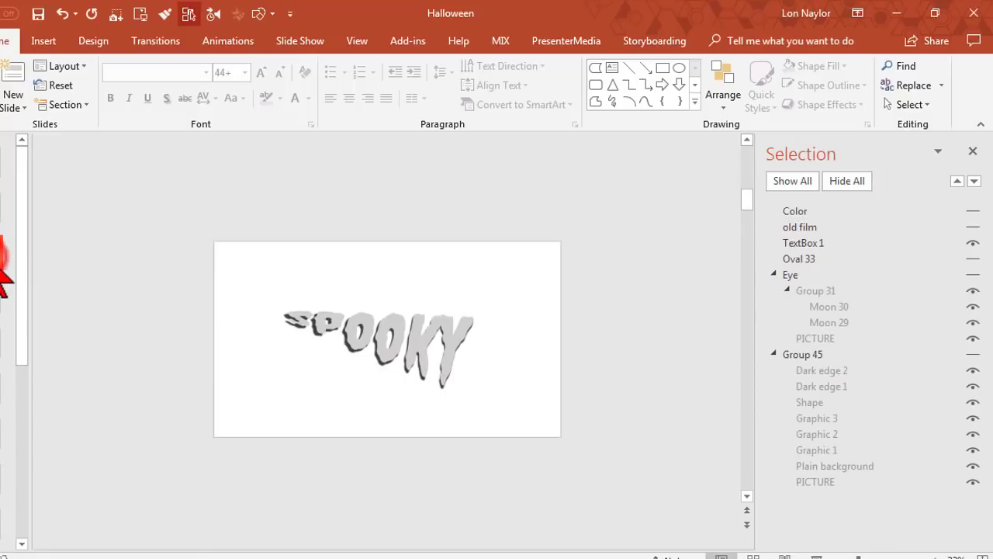
left_click_drag(290, 316, 469, 364)
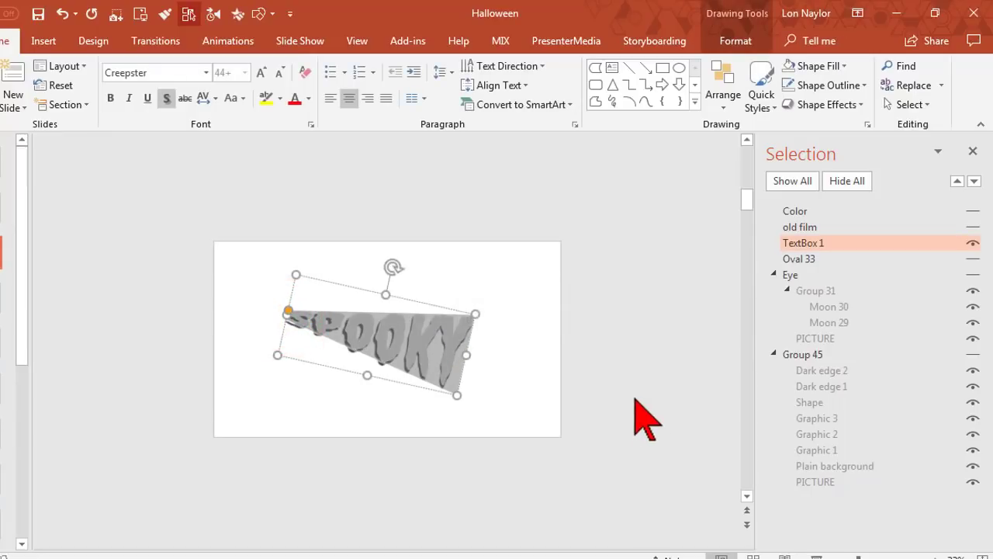
type("AWESOME")
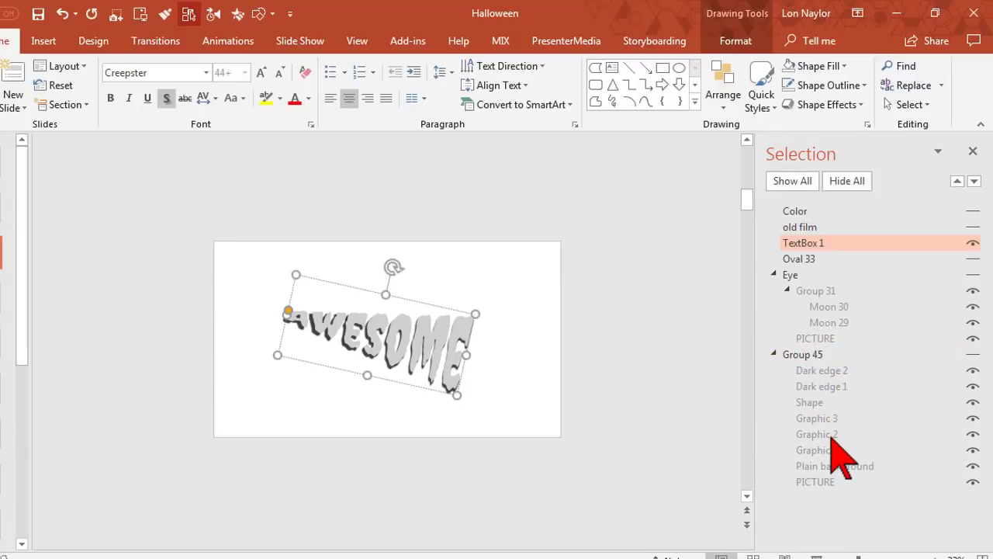
Step: Unhide the cobweb and pumpkin picture group, select the pumpkin picture and bring up its options
left_click(972, 355)
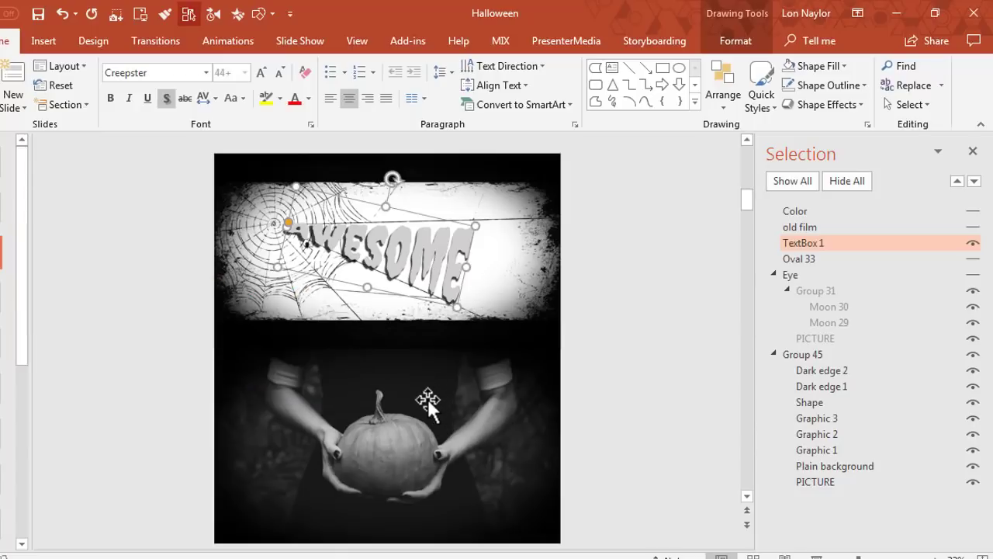
left_click(814, 481)
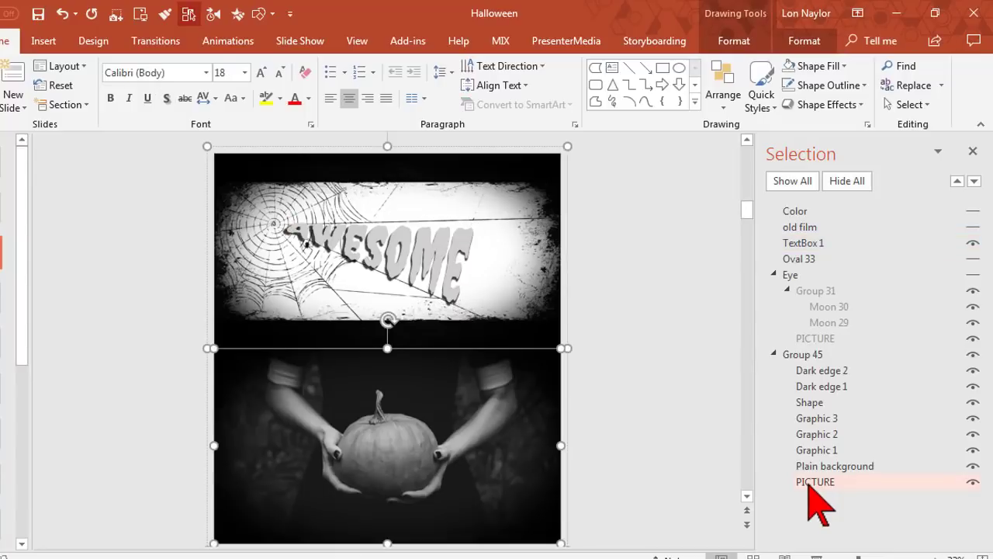
right_click(567, 349)
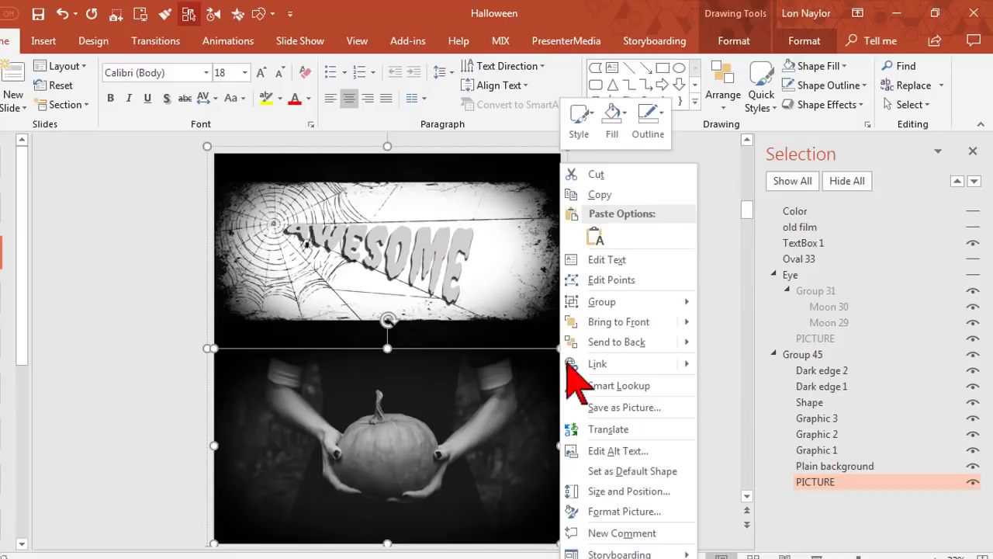
Step: Fill the pumpkin picture with the Slide11 bare-trees image using Format Picture's Fill settings
left_click(675, 514)
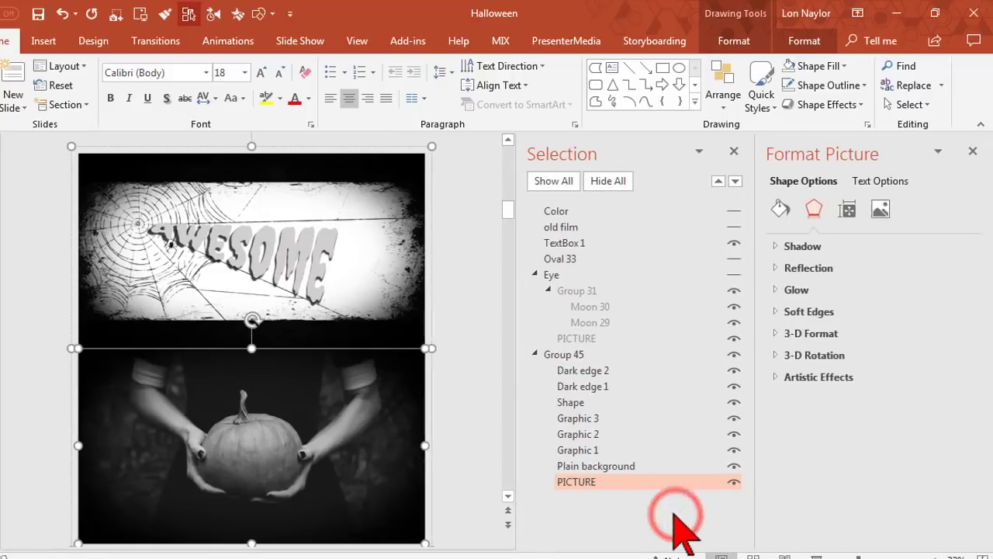
left_click(781, 211)
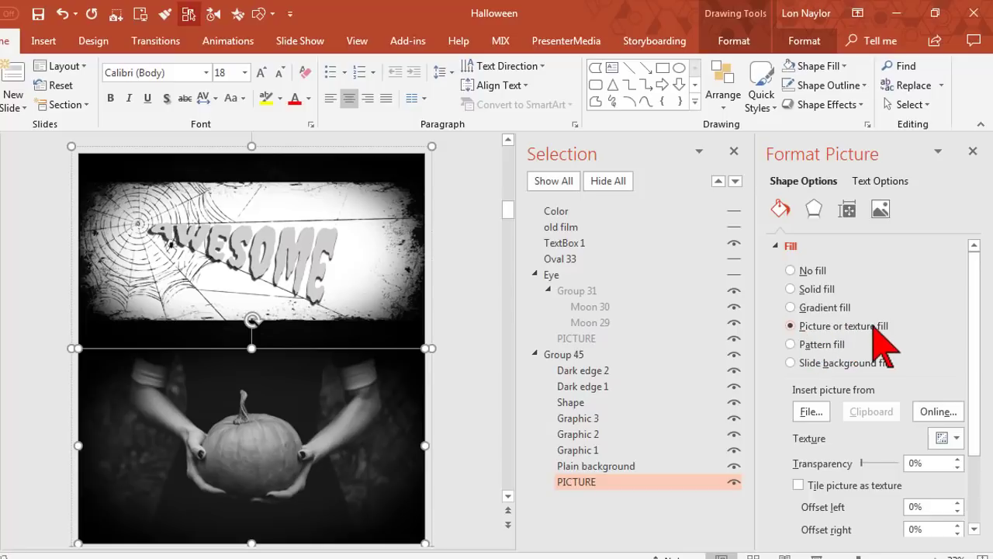
left_click(809, 412)
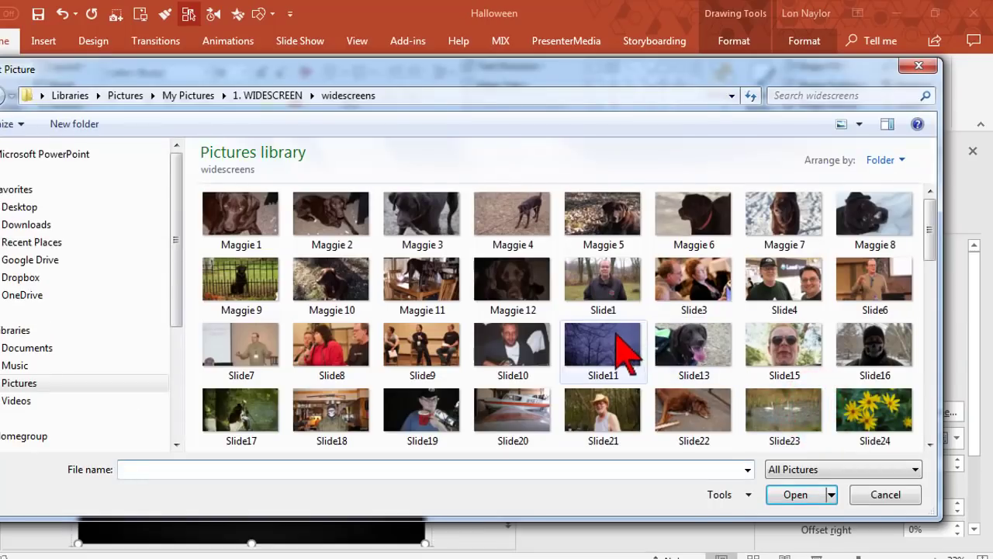
left_click(620, 351)
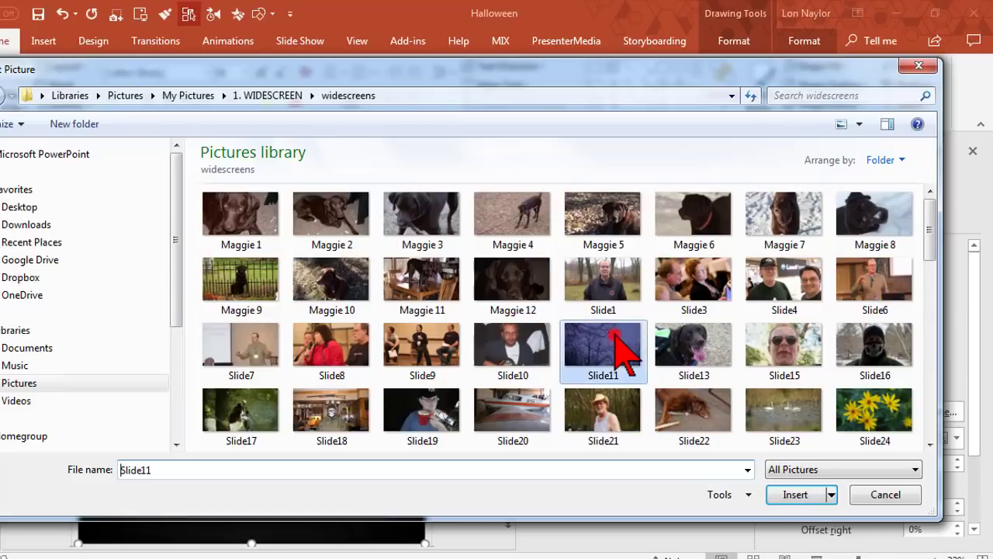
left_click(795, 495)
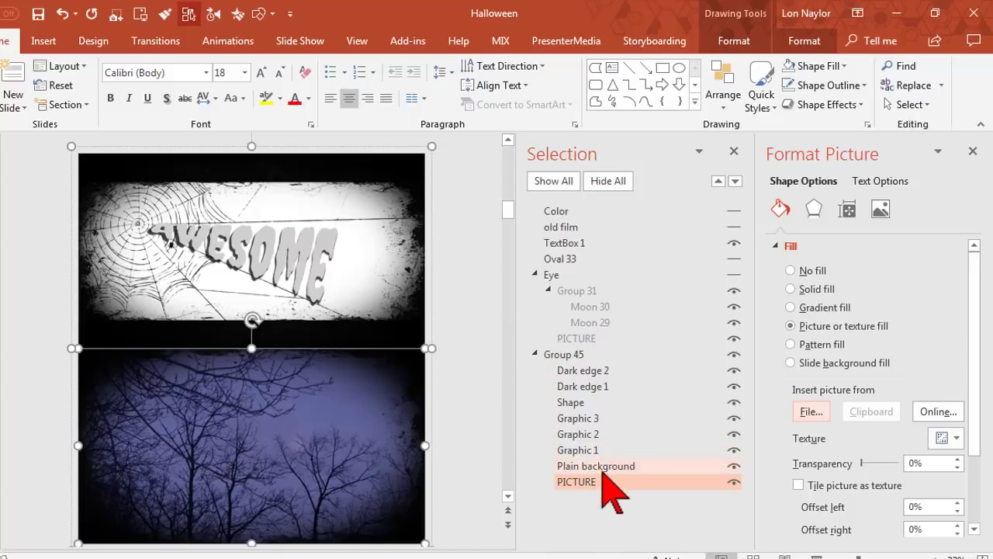
Step: Recolor the trees photo to 'Gray, Accent color 3 Dark' and show all hidden slide layers
left_click(803, 42)
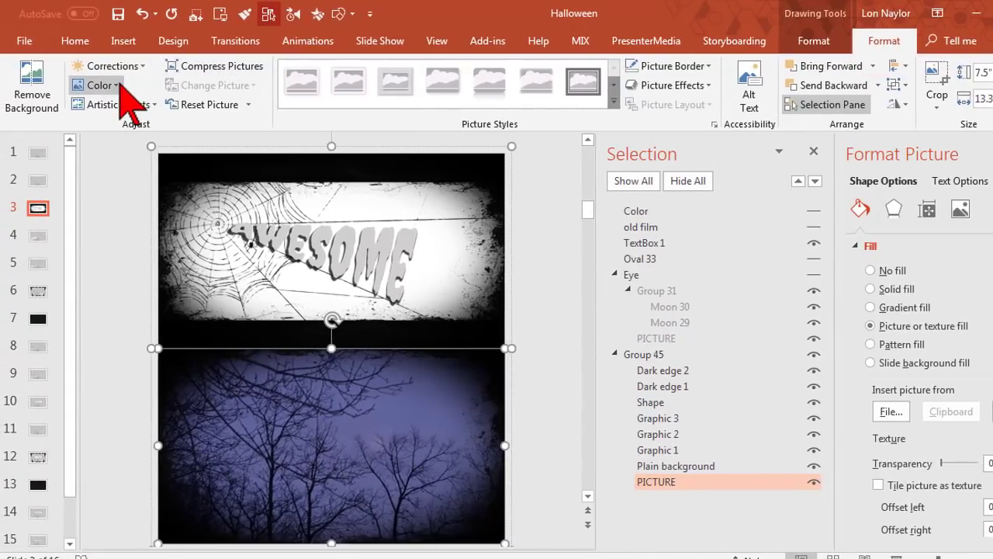
left_click(116, 86)
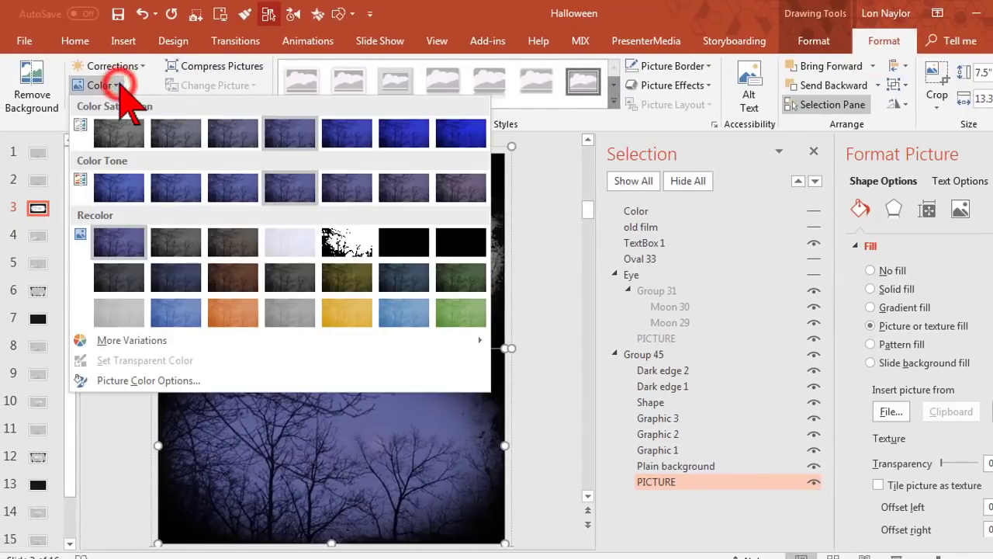
left_click(290, 278)
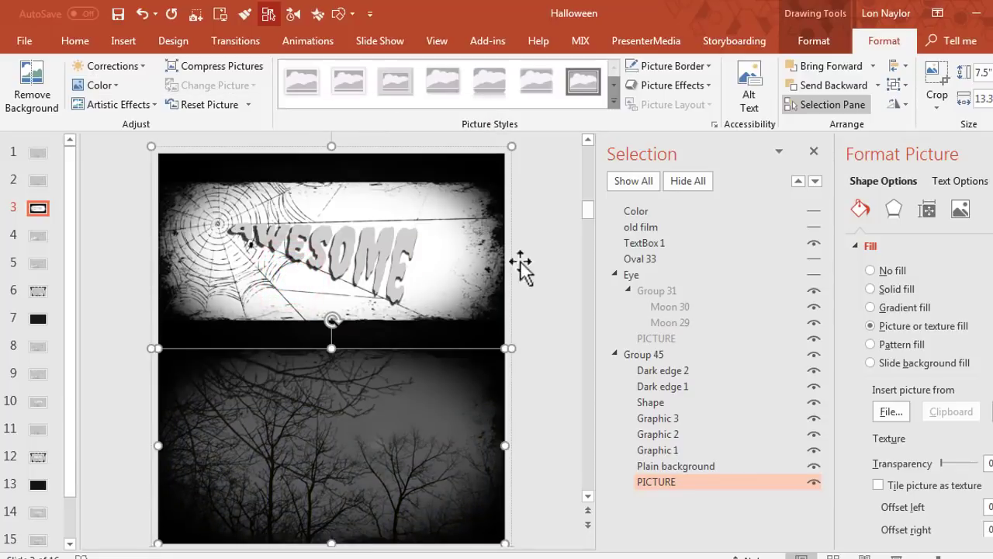
left_click(633, 187)
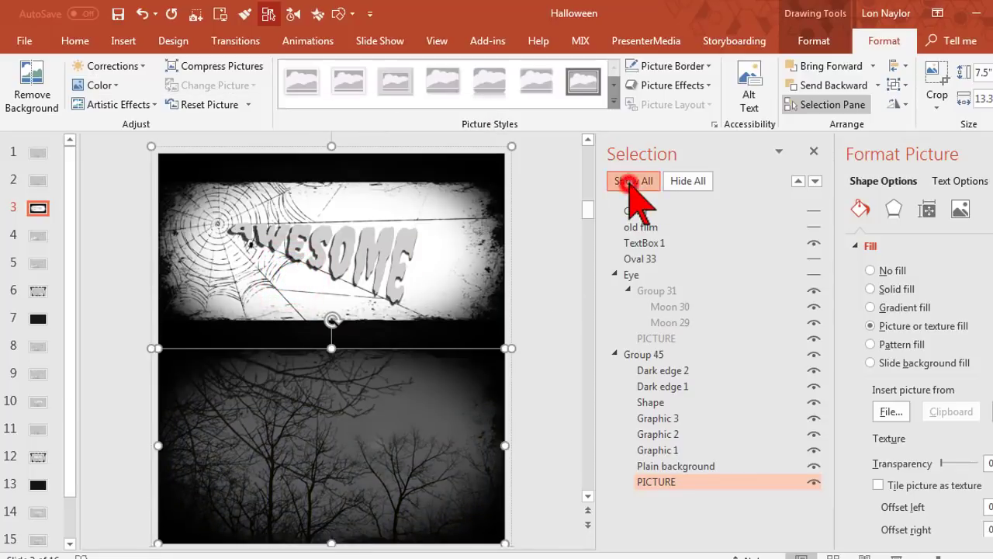
left_click_drag(880, 151, 927, 209)
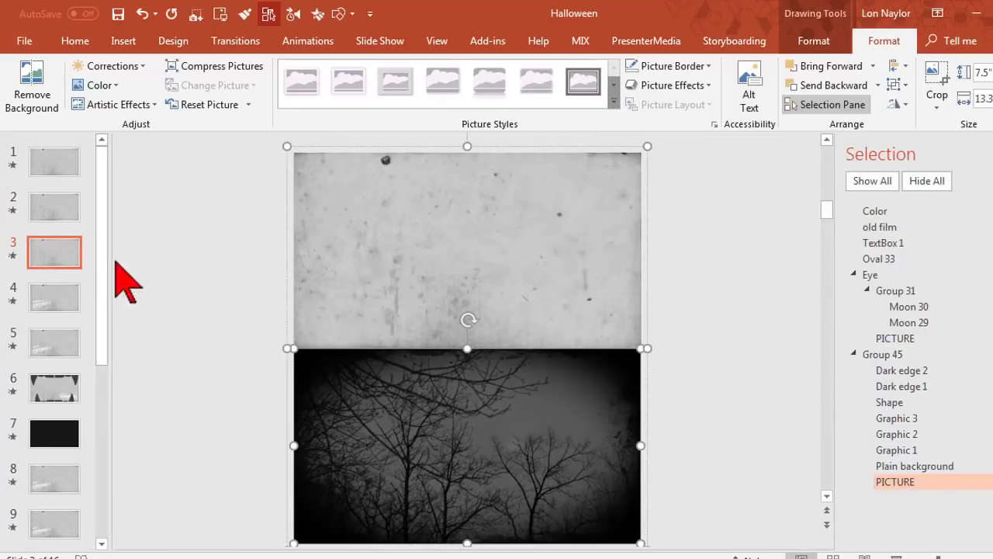
Step: On slide 4, Magnificent Designs, hide all layers and make the title text visible again
left_click(13, 254)
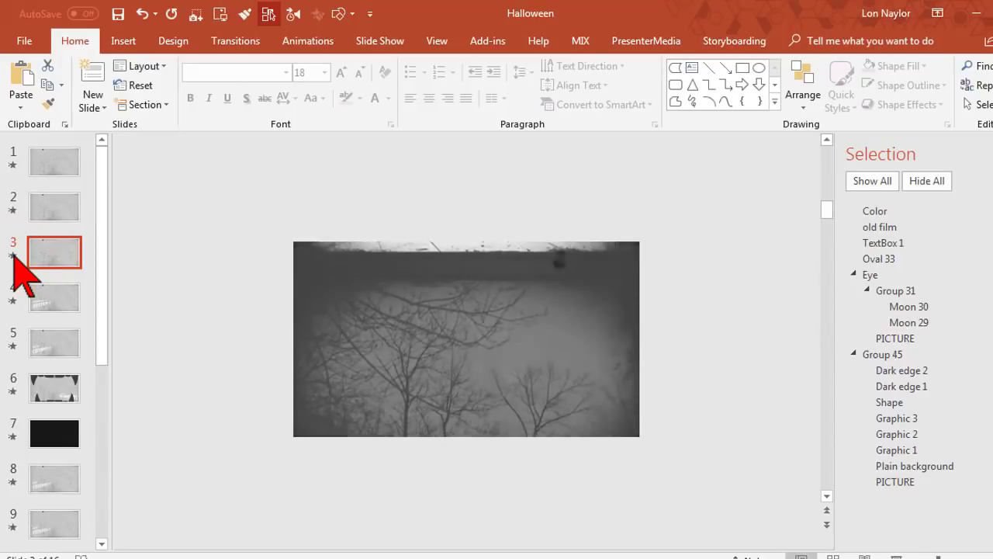
left_click(56, 300)
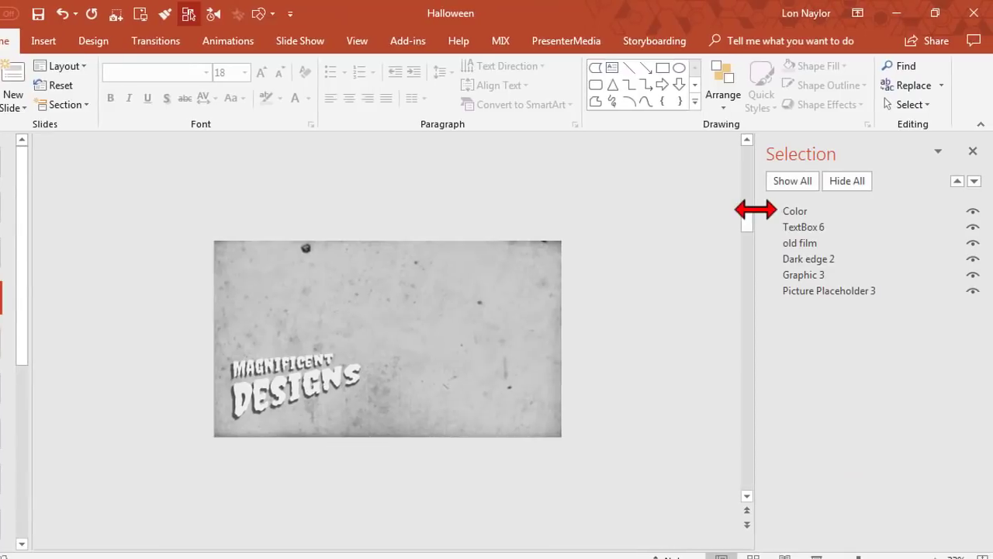
left_click(848, 181)
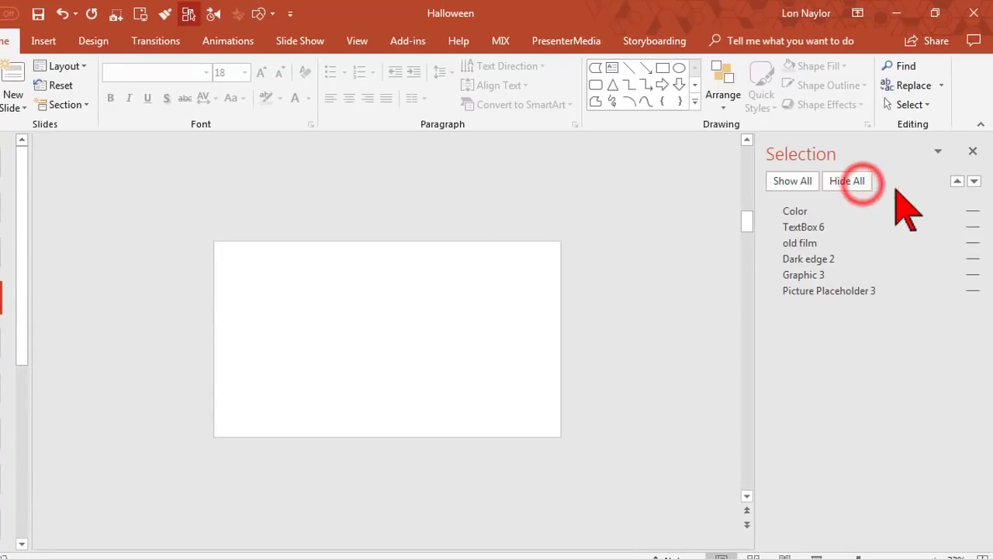
left_click(971, 226)
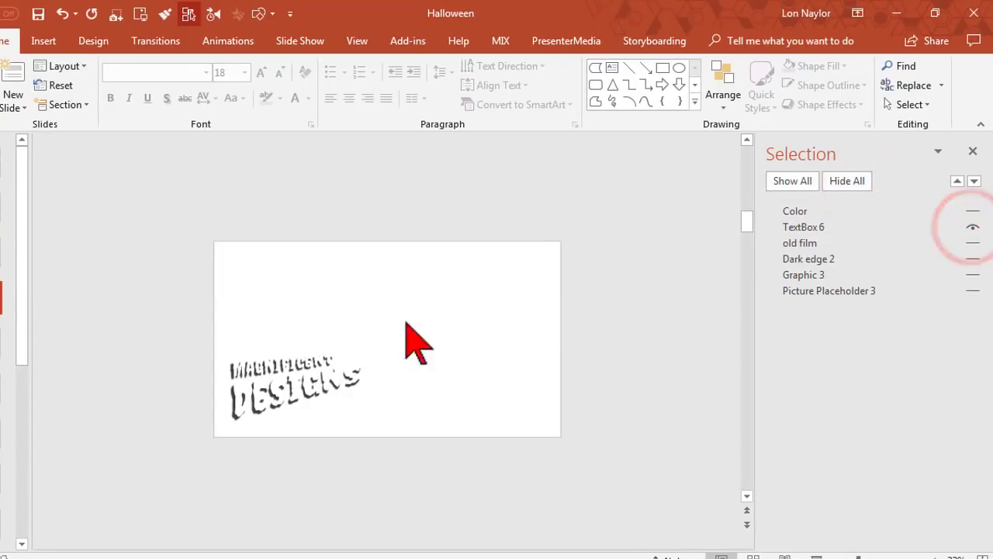
Step: Reveal the grayscale pumpkin photo behind the MAGNIFICENT DESIGNS title, keeping other layers hidden
left_click(282, 361)
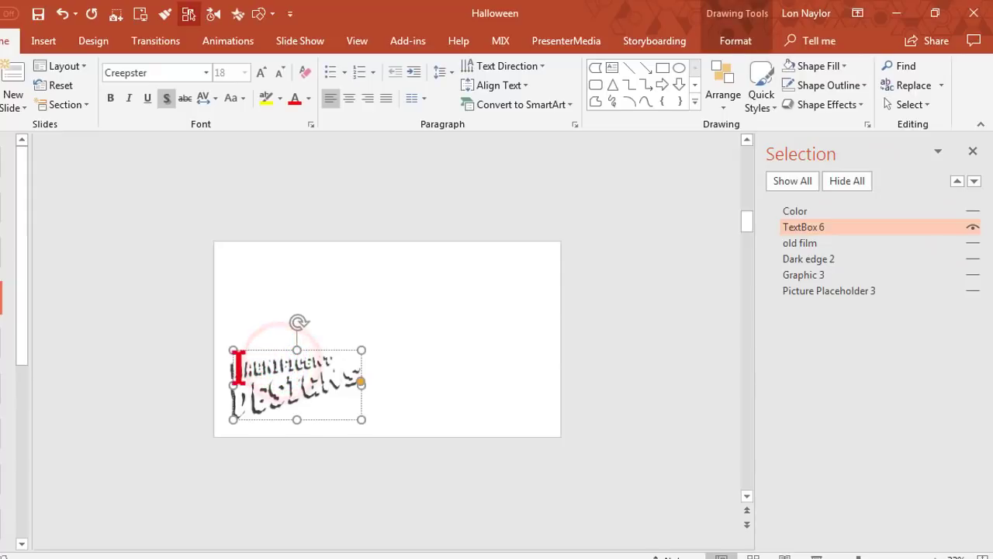
left_click_drag(235, 366, 362, 377)
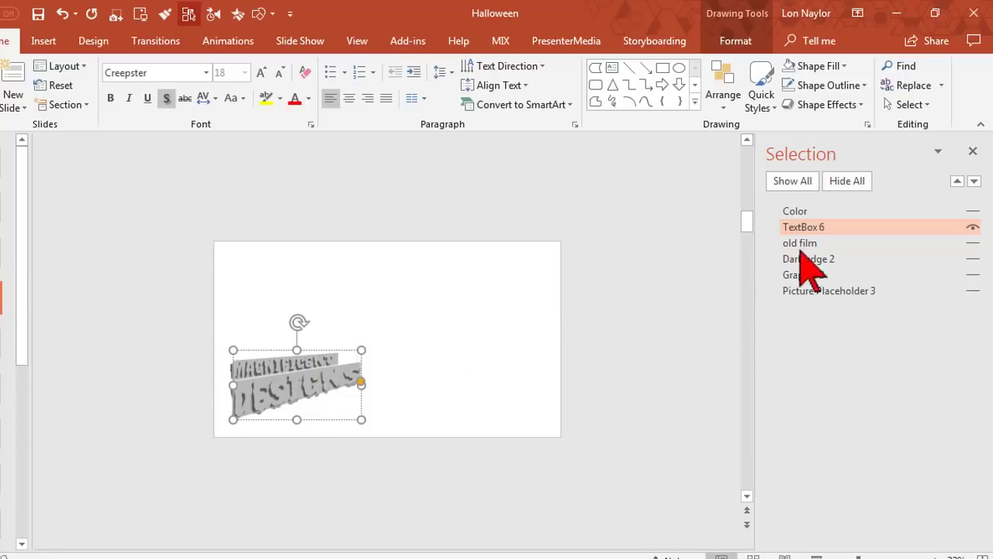
left_click(972, 291)
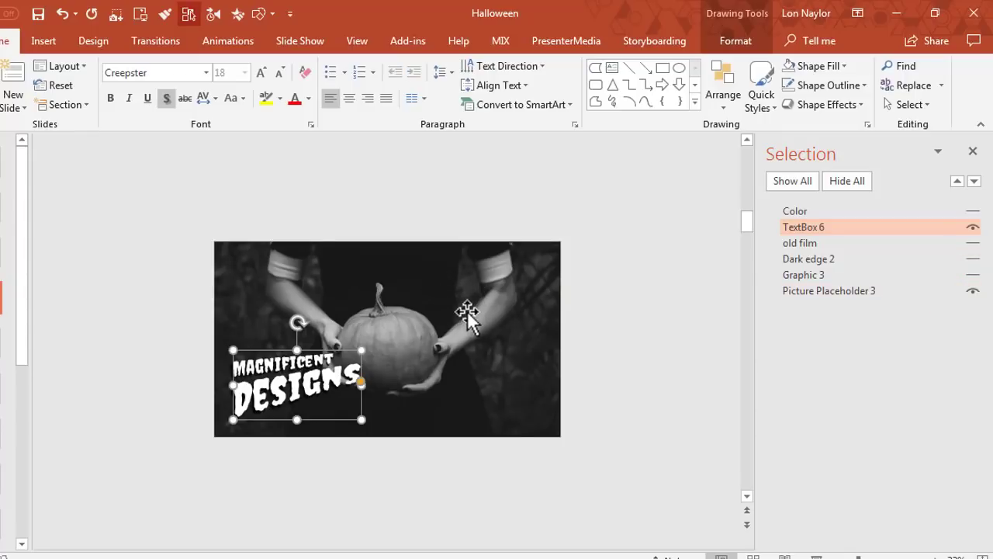
left_click(2, 264)
key("Down")
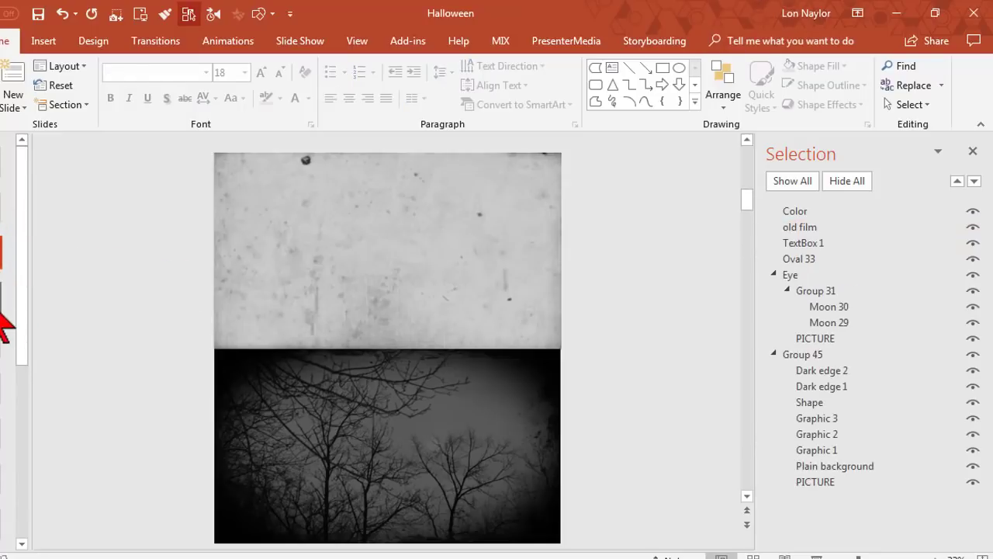
key("Up")
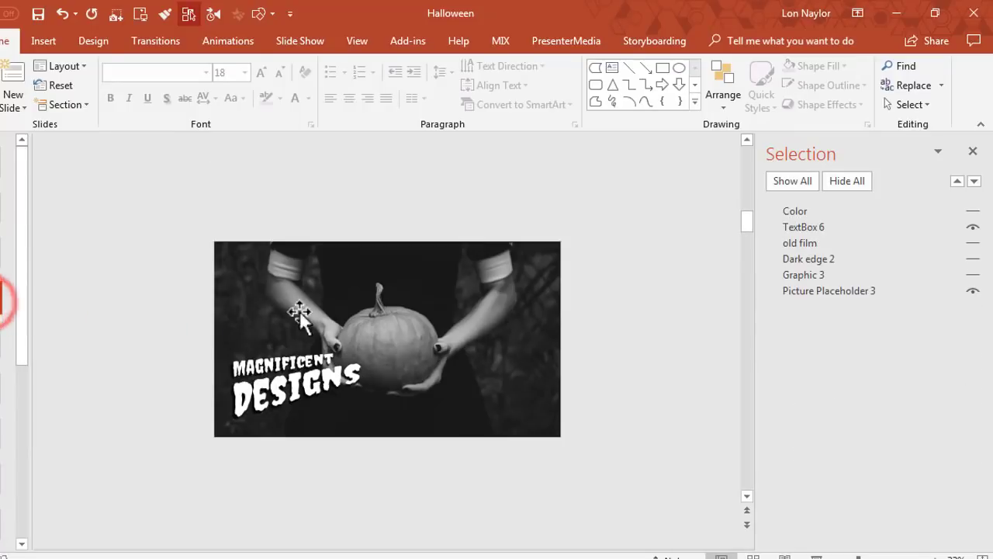
Step: Change the pumpkin photo to the Slide11 bare-trees image from a file
left_click(497, 336)
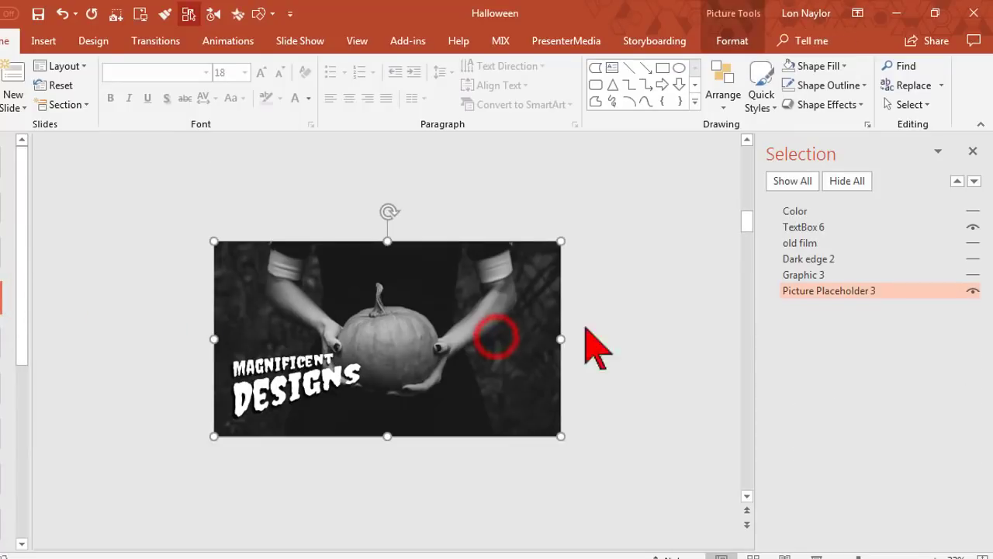
key("Tab")
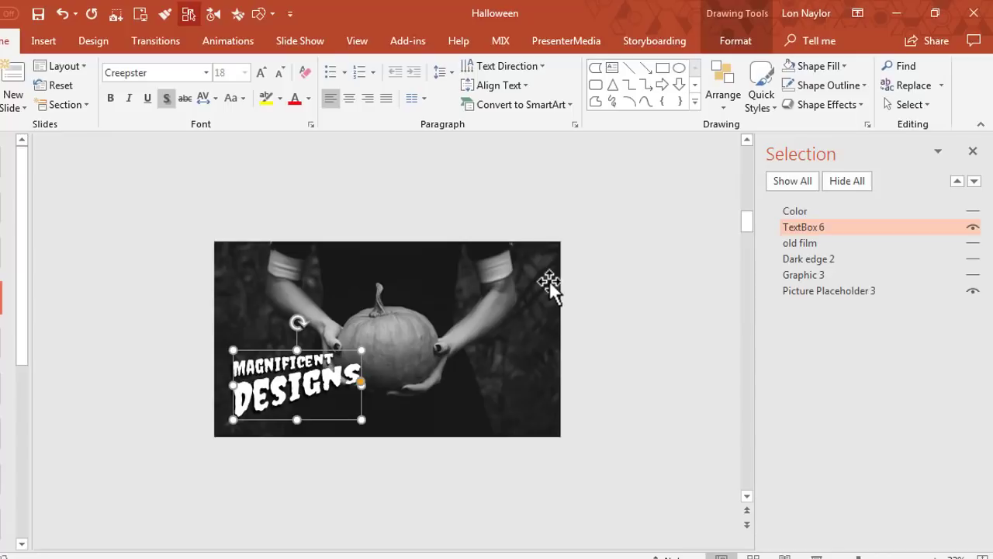
left_click(548, 280)
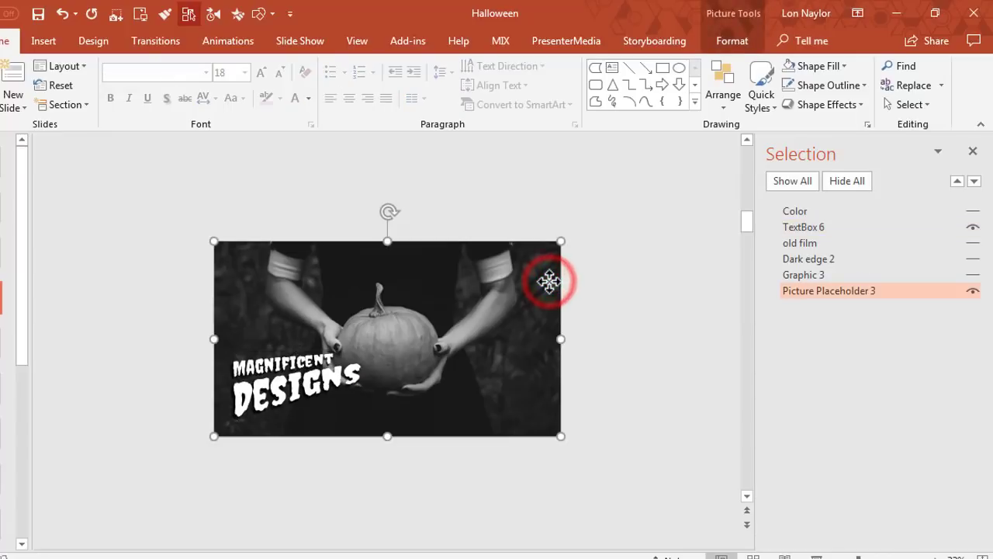
right_click(549, 280)
mouse_move(632, 353)
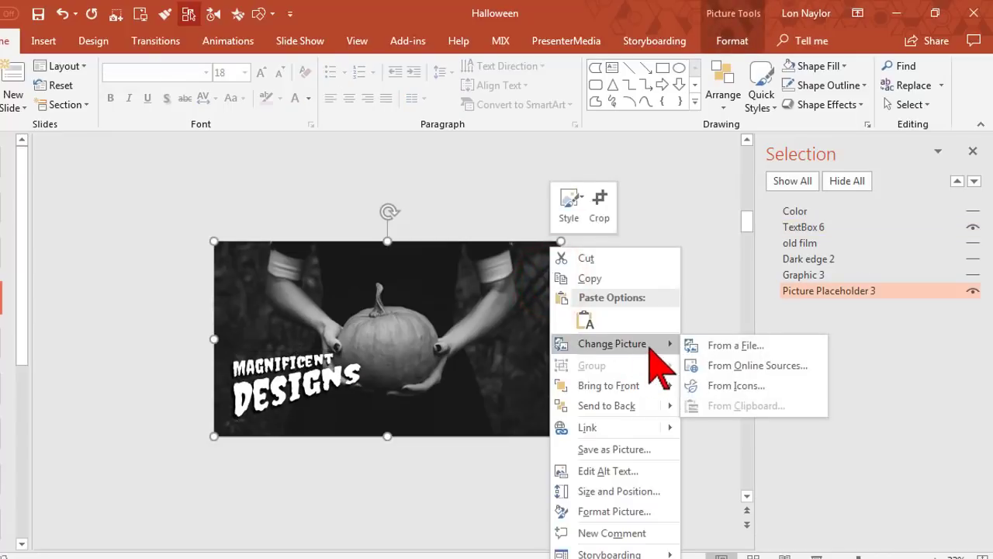
left_click(708, 345)
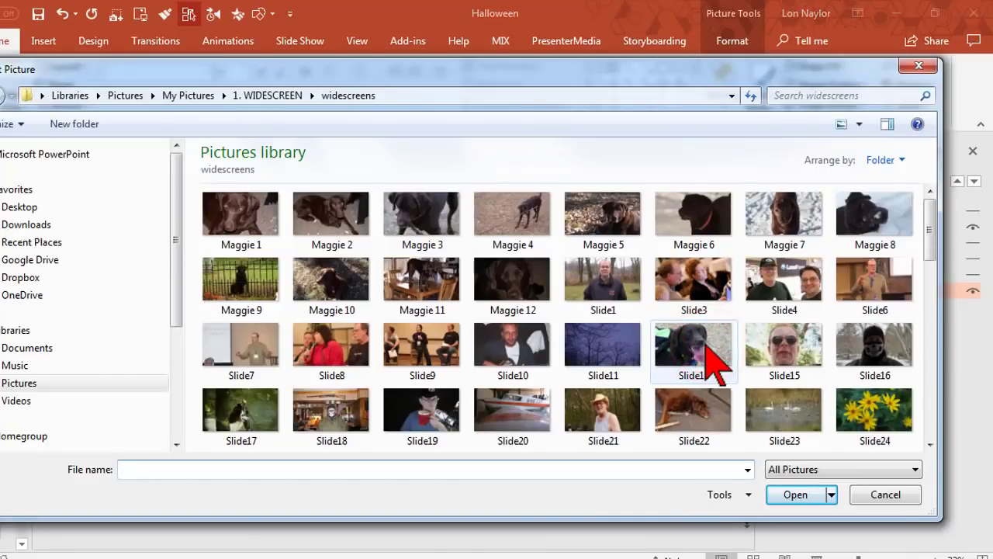
left_click(621, 349)
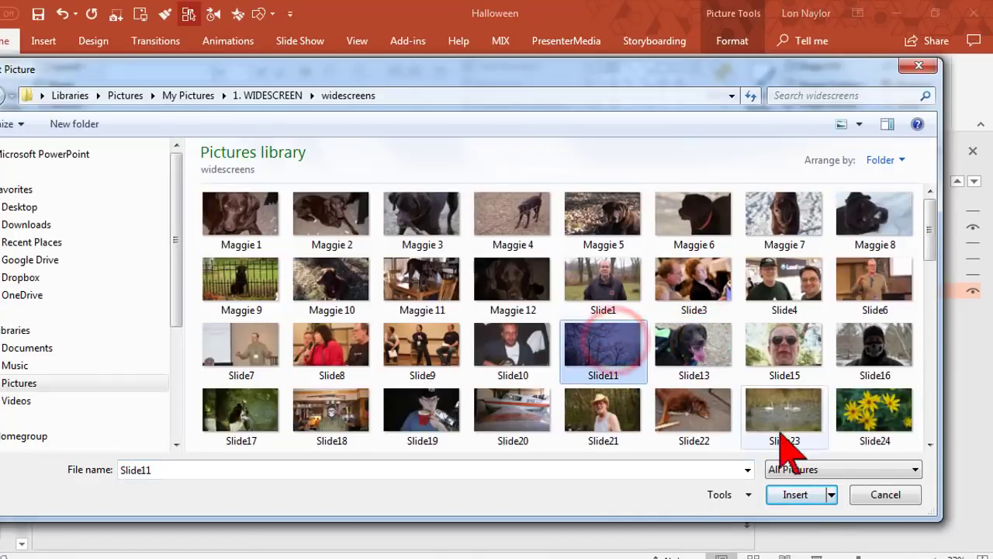
left_click(807, 499)
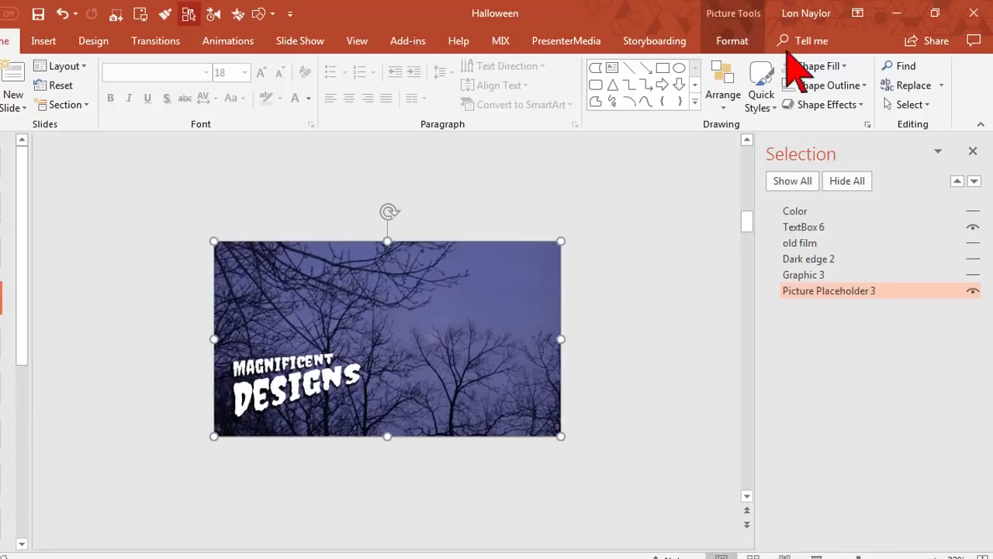
Step: Recolor the tree photo with the grayscale swatch and make every slide layer visible again
left_click(732, 41)
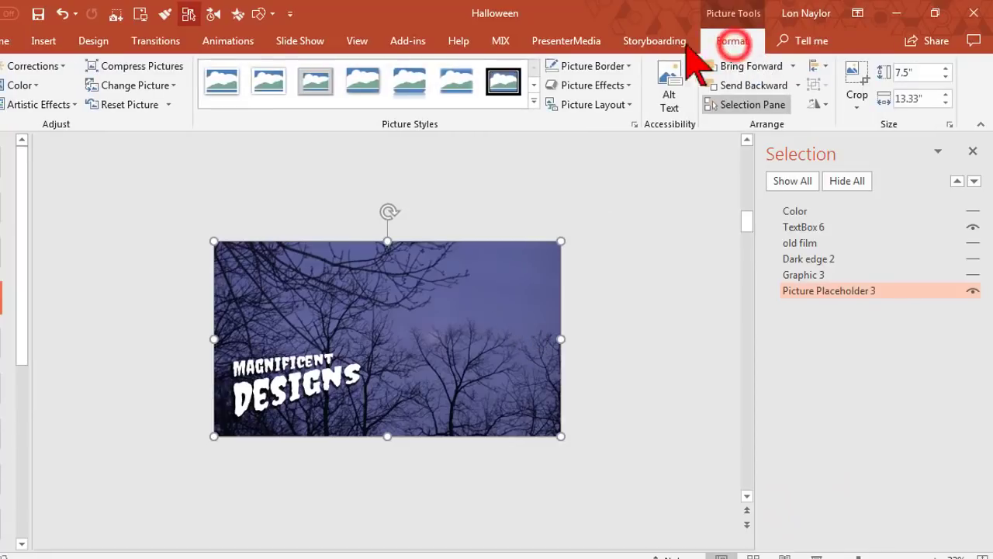
left_click(32, 85)
left_click(219, 277)
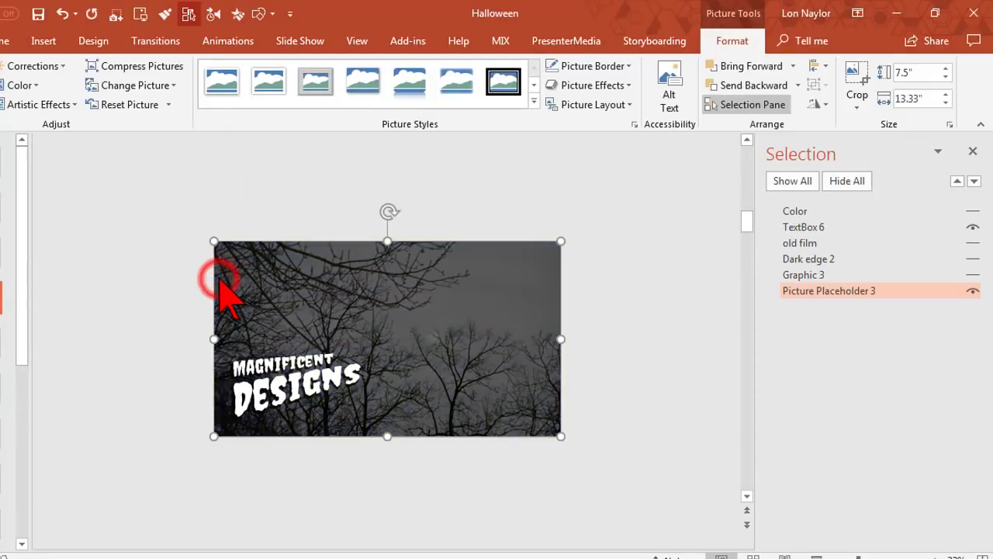
left_click(791, 181)
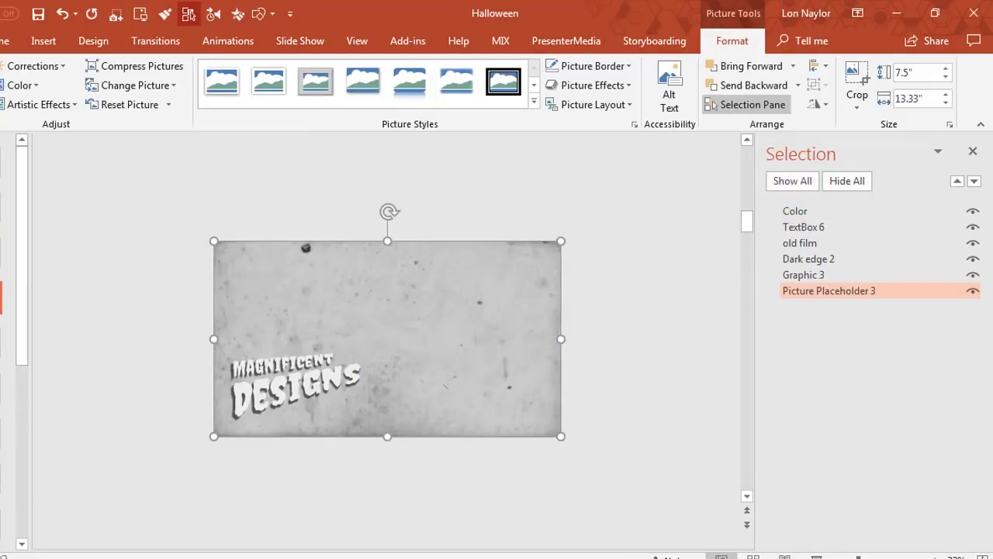
Step: On slide 5, Easy to Customize, inspect the title and forest photo layers, then show all six layers
left_click(12, 297)
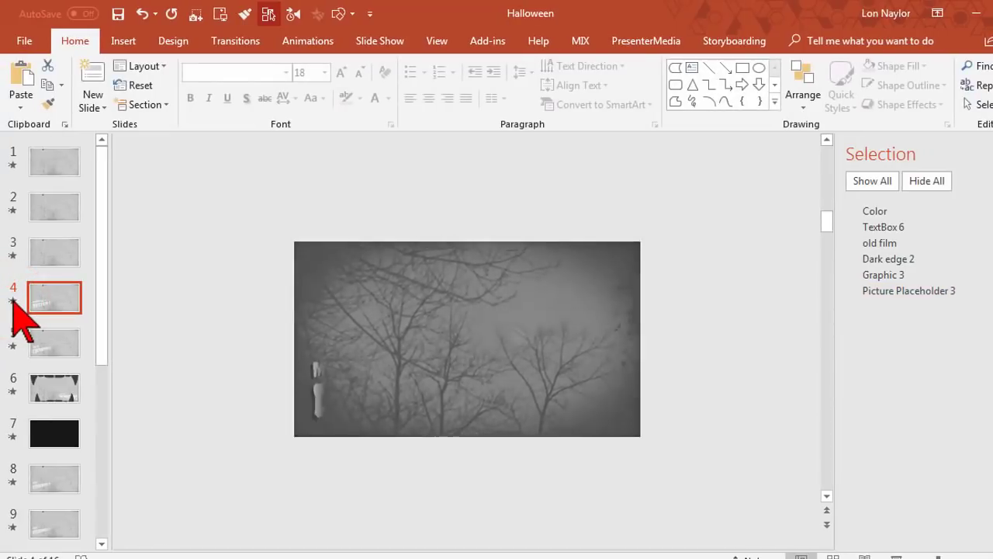
left_click(54, 338)
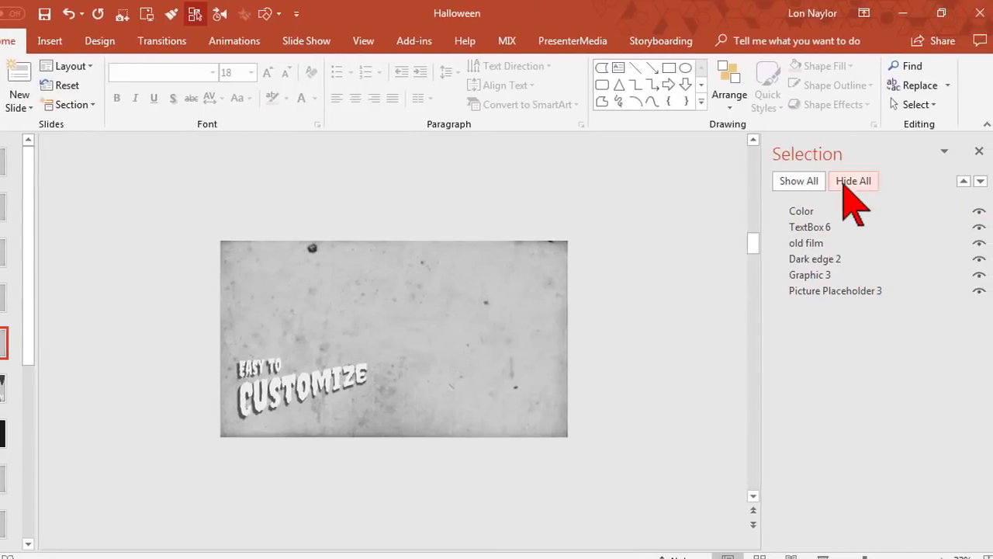
left_click(845, 183)
left_click(979, 227)
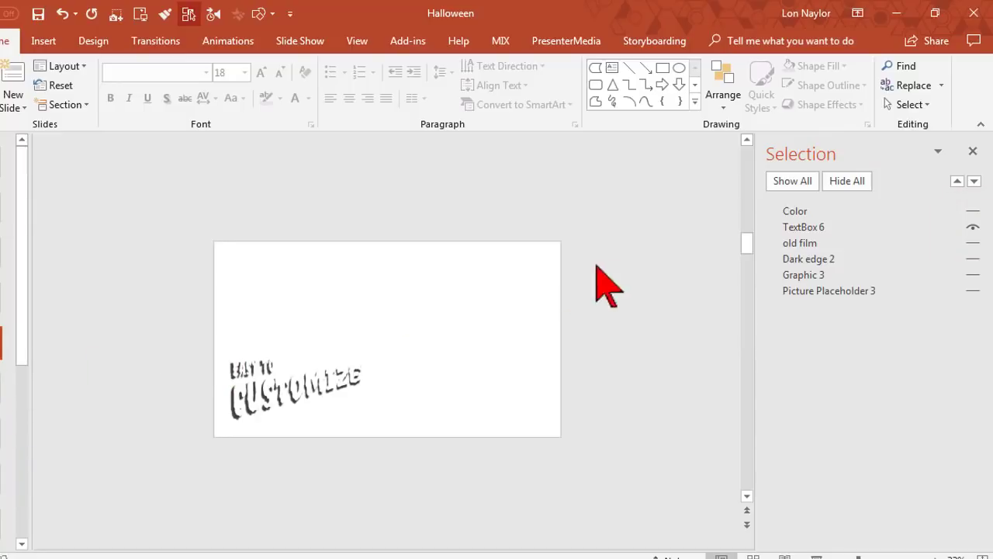
left_click(973, 290)
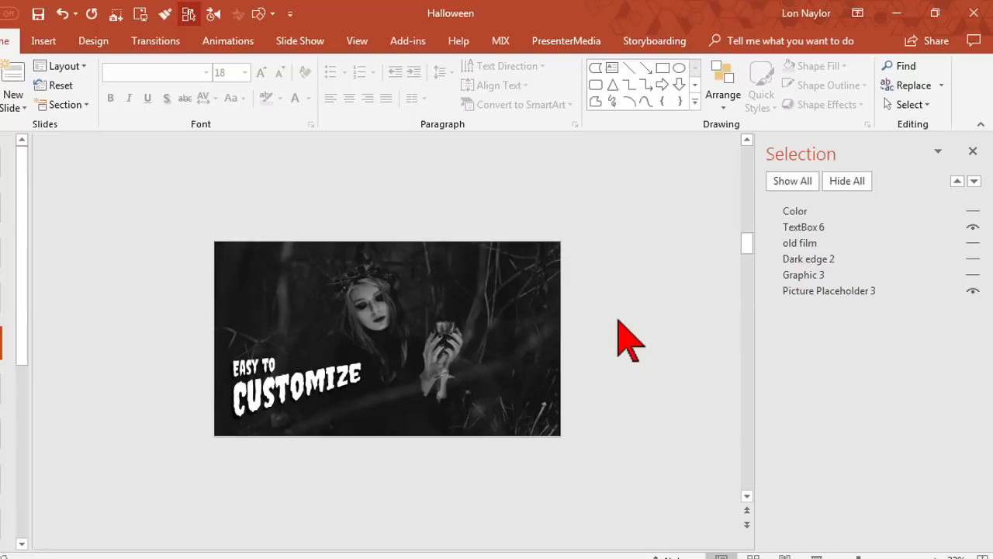
left_click(250, 366)
left_click(791, 181)
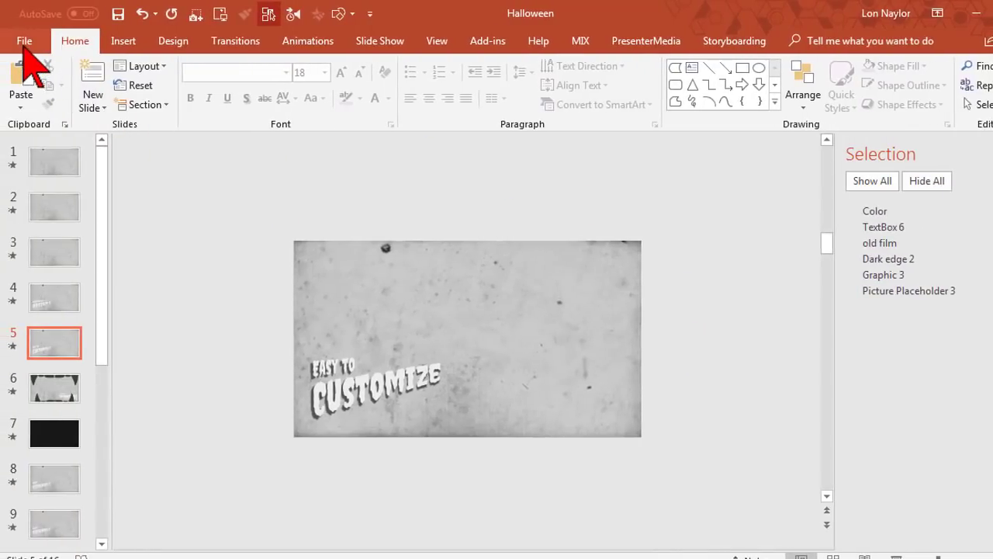
Step: Export the presentation as a Full HD 1080p video with 0 seconds per slide
left_click(16, 41)
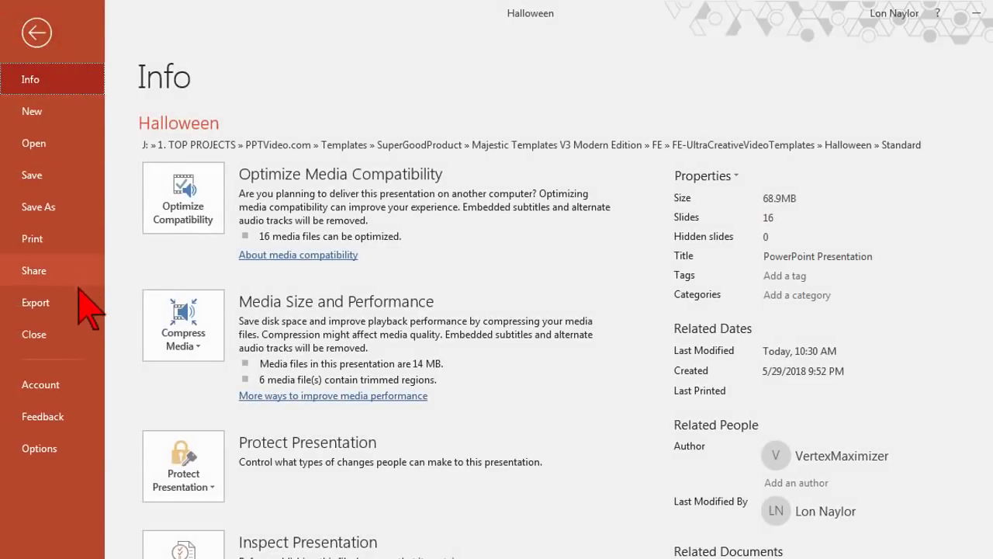
left_click(77, 299)
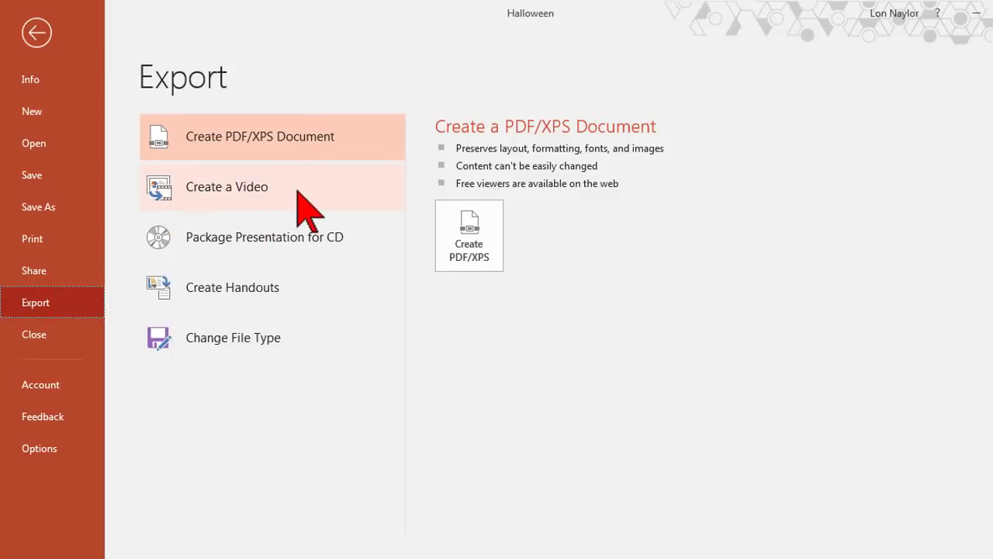
left_click(298, 191)
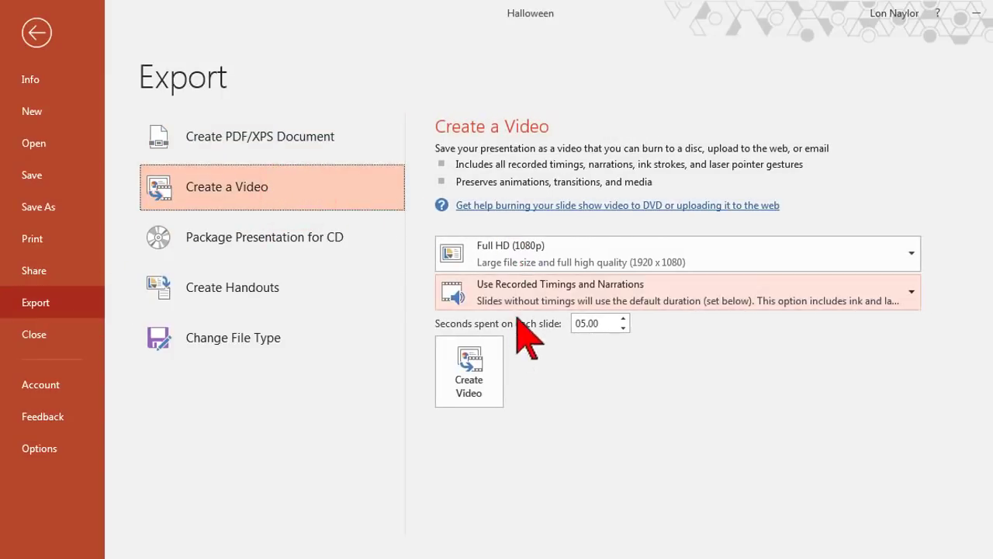
double_click(595, 323)
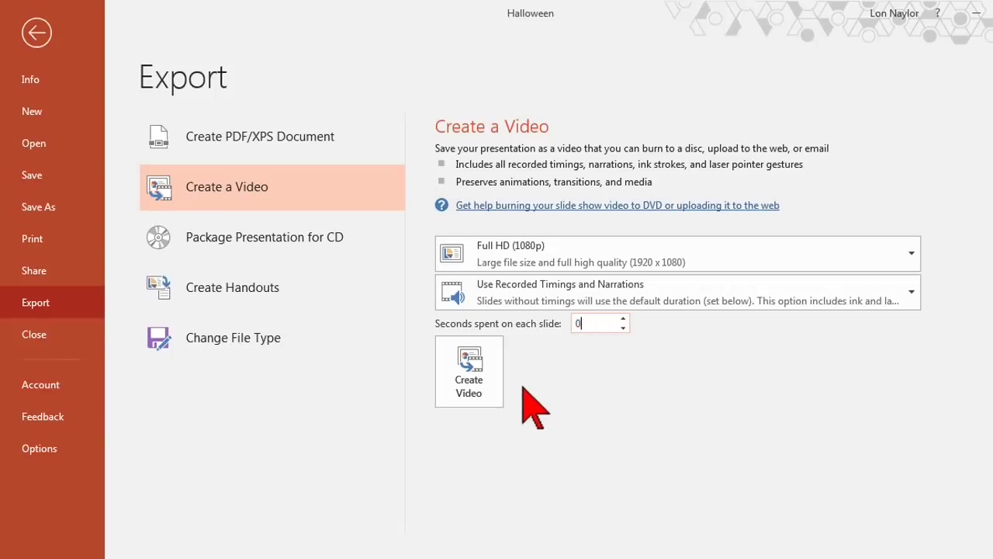
left_click(481, 381)
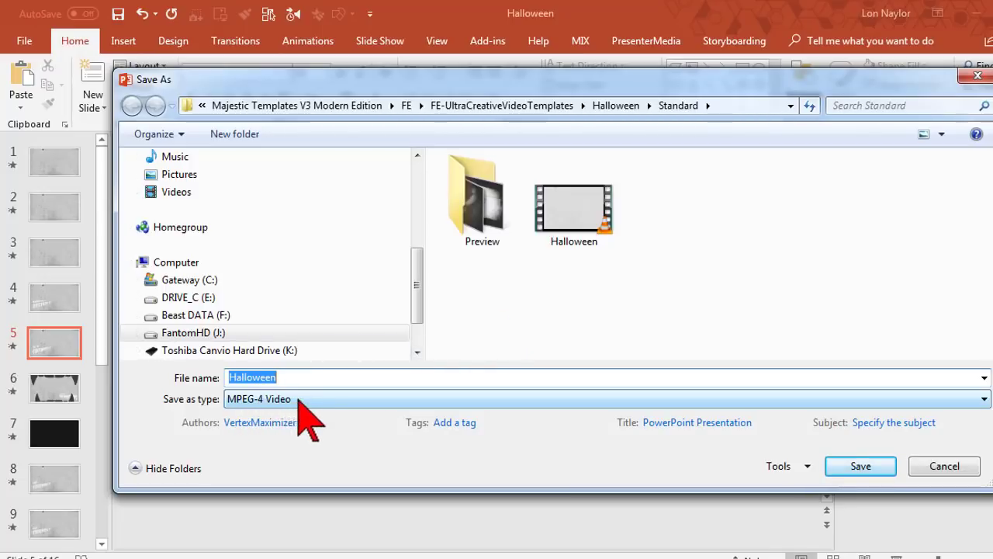
Step: Change the Halloween export's file type to Windows Media Video and close the save dialog
left_click(322, 399)
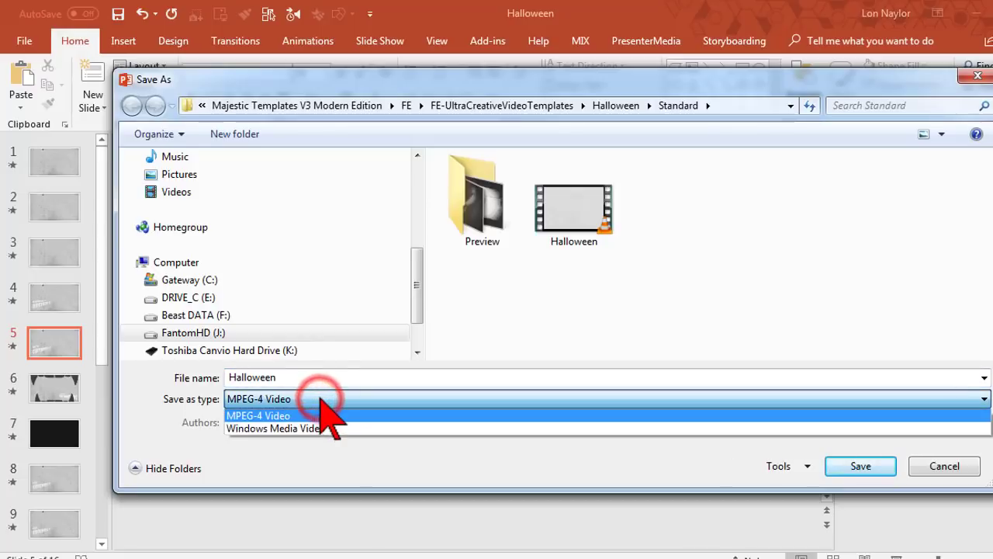
left_click(331, 420)
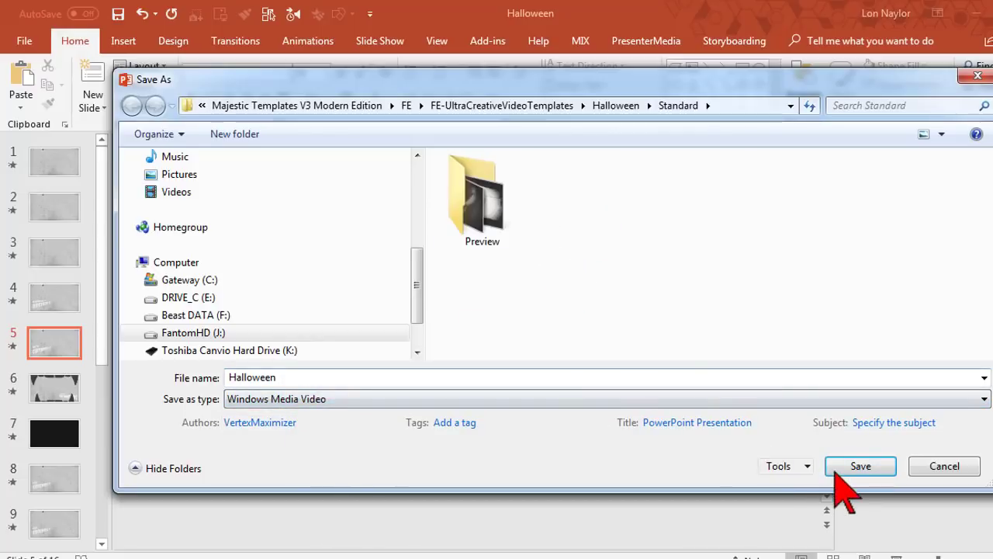
left_click(917, 468)
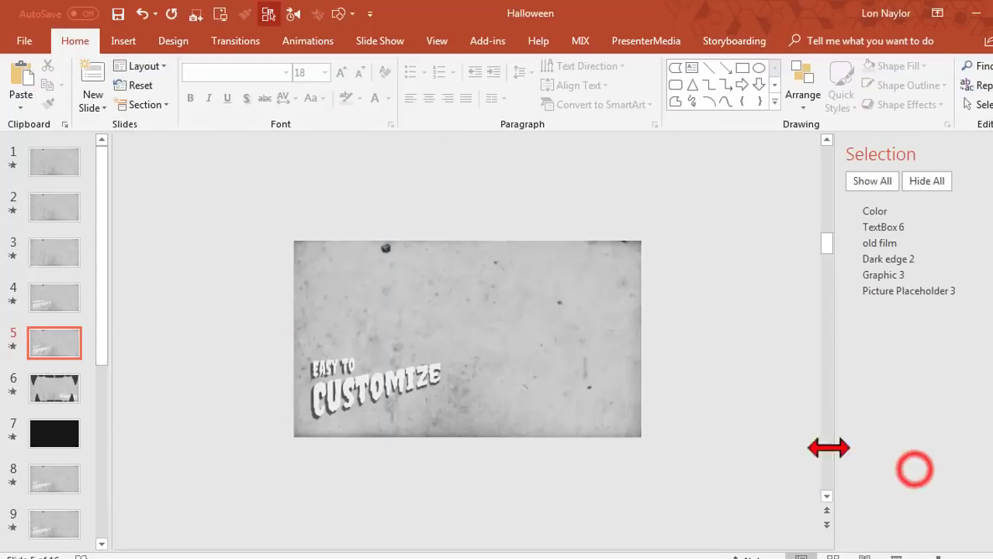